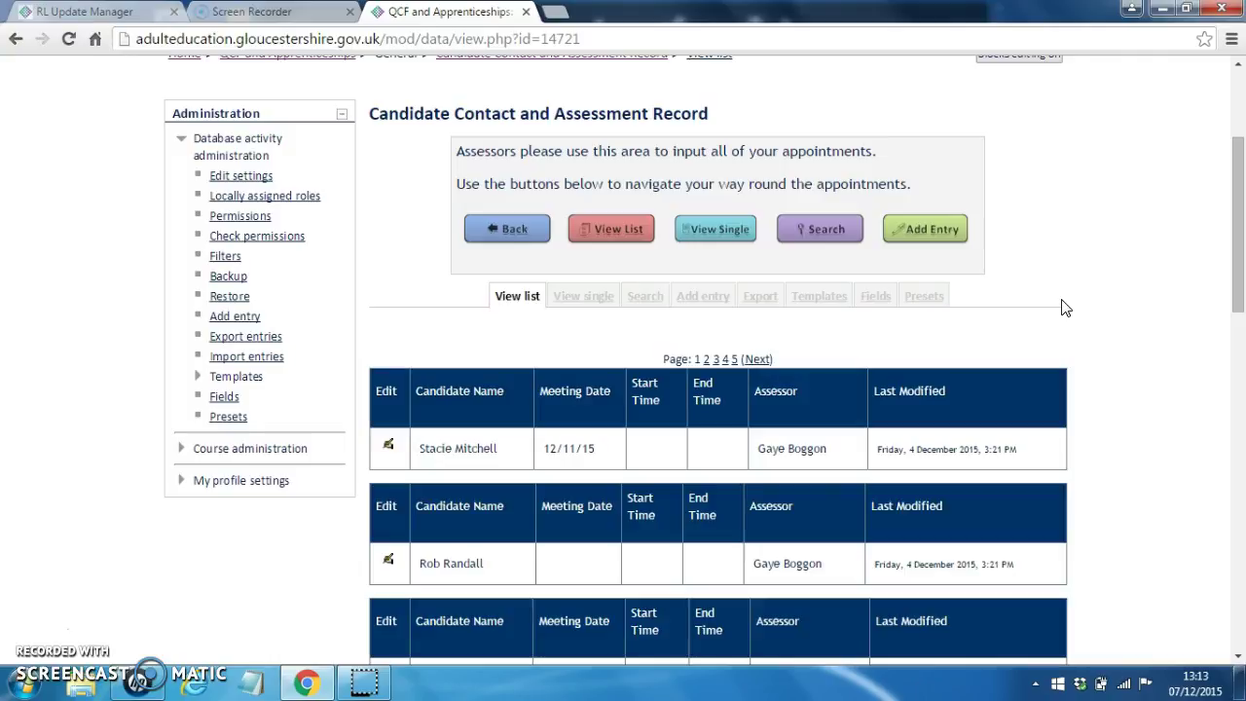
- Run an advanced search for the records of the third assessor listed under Assessor Name
left_click(826, 239)
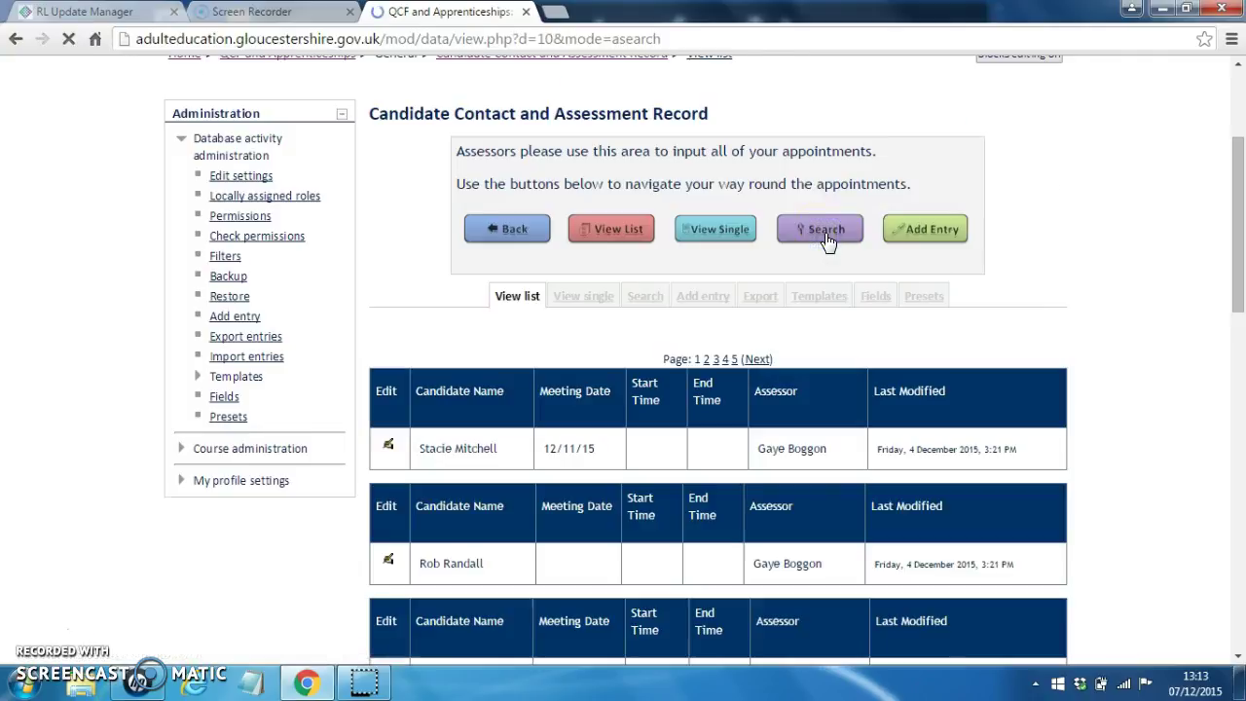
left_click_drag(1239, 313, 1237, 526)
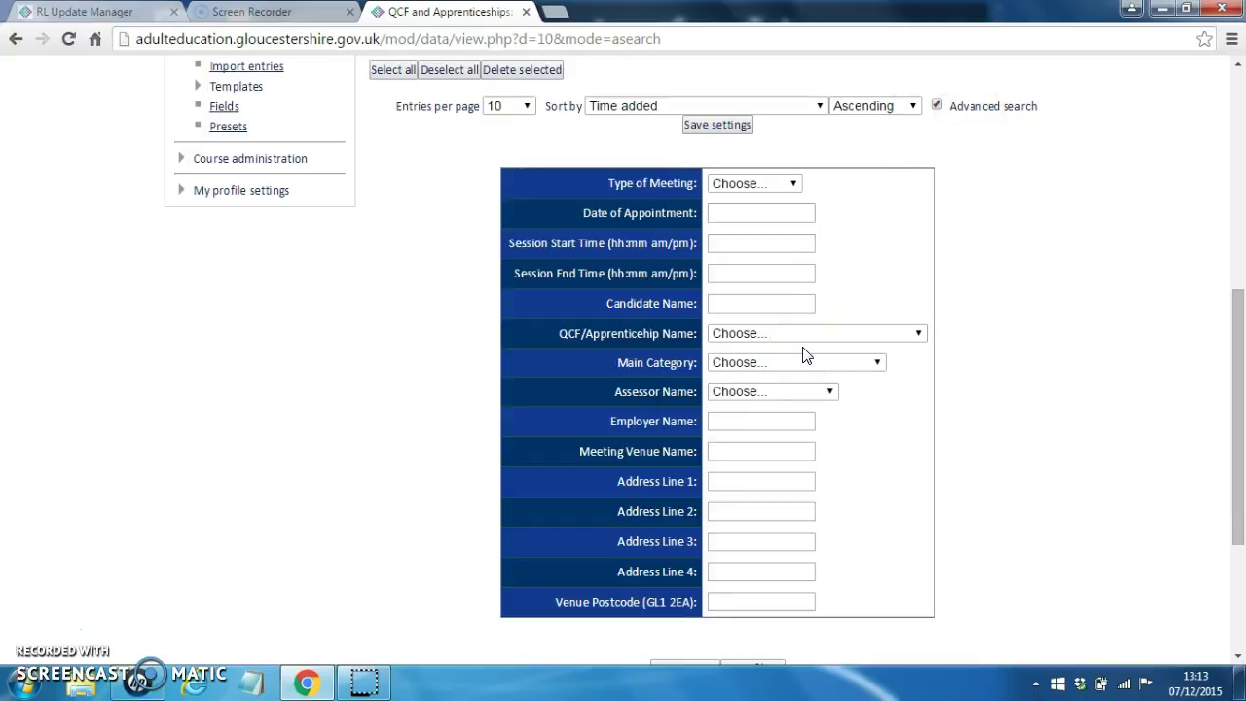
left_click(830, 392)
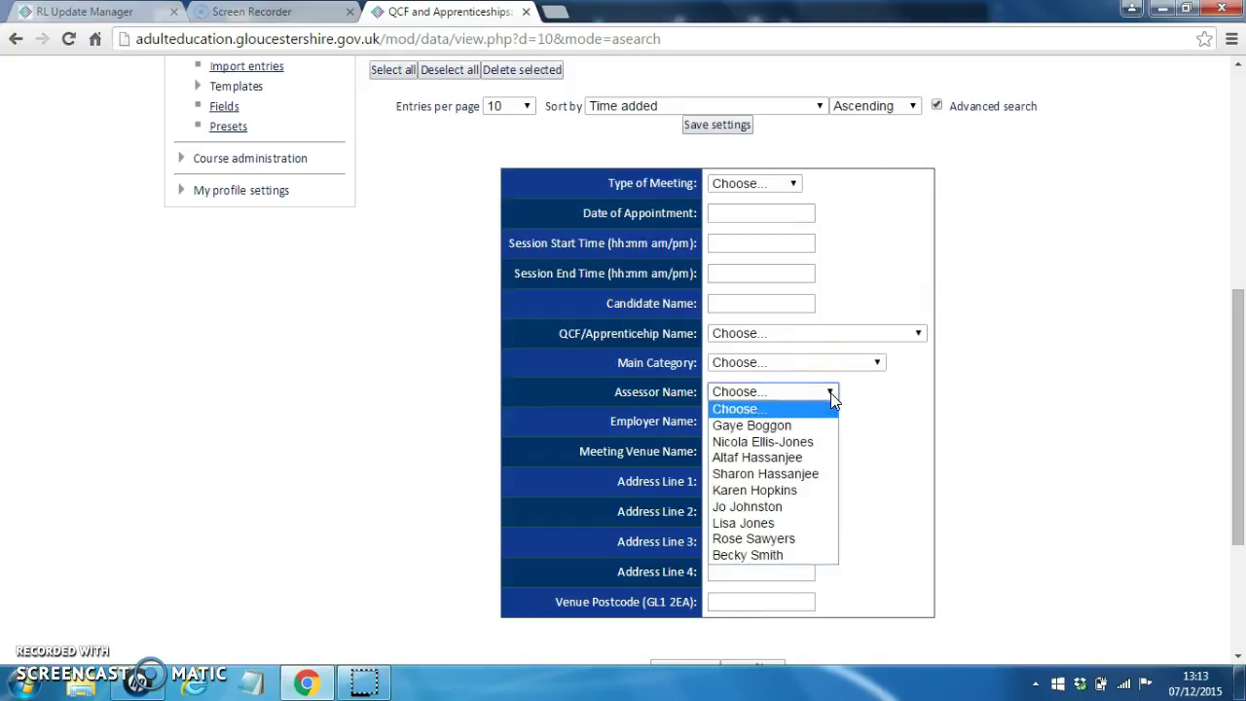
left_click(757, 458)
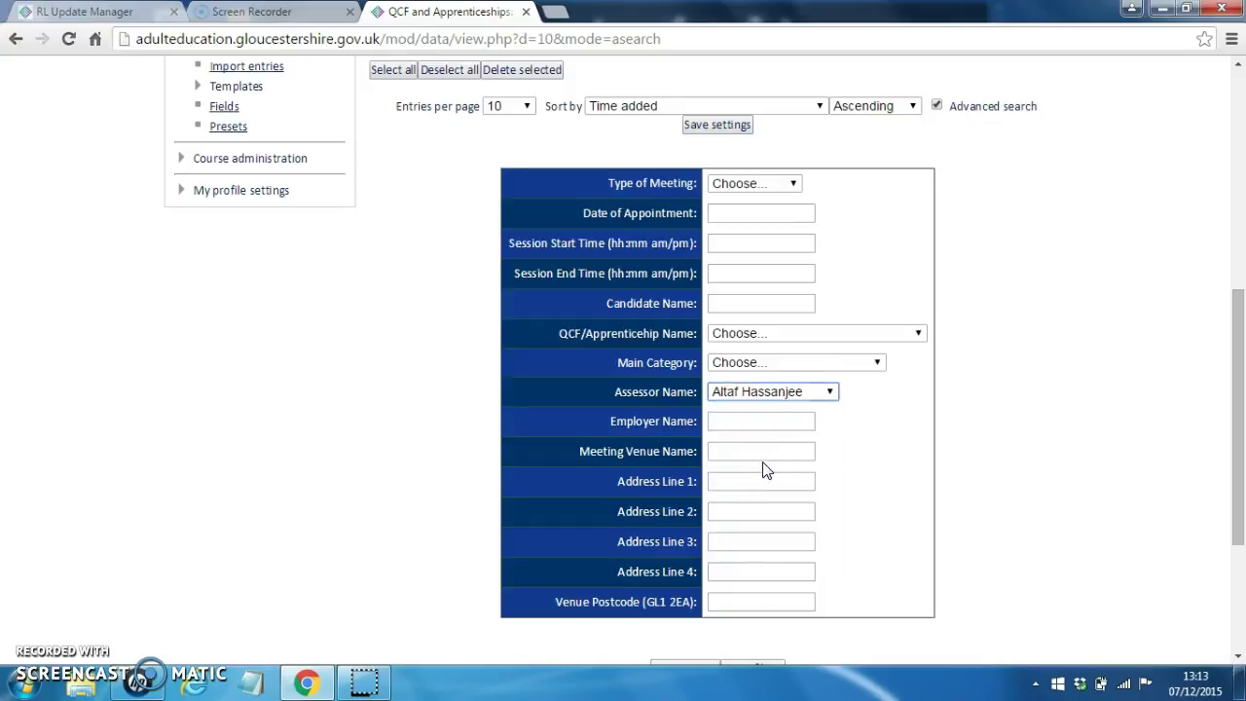
left_click(718, 124)
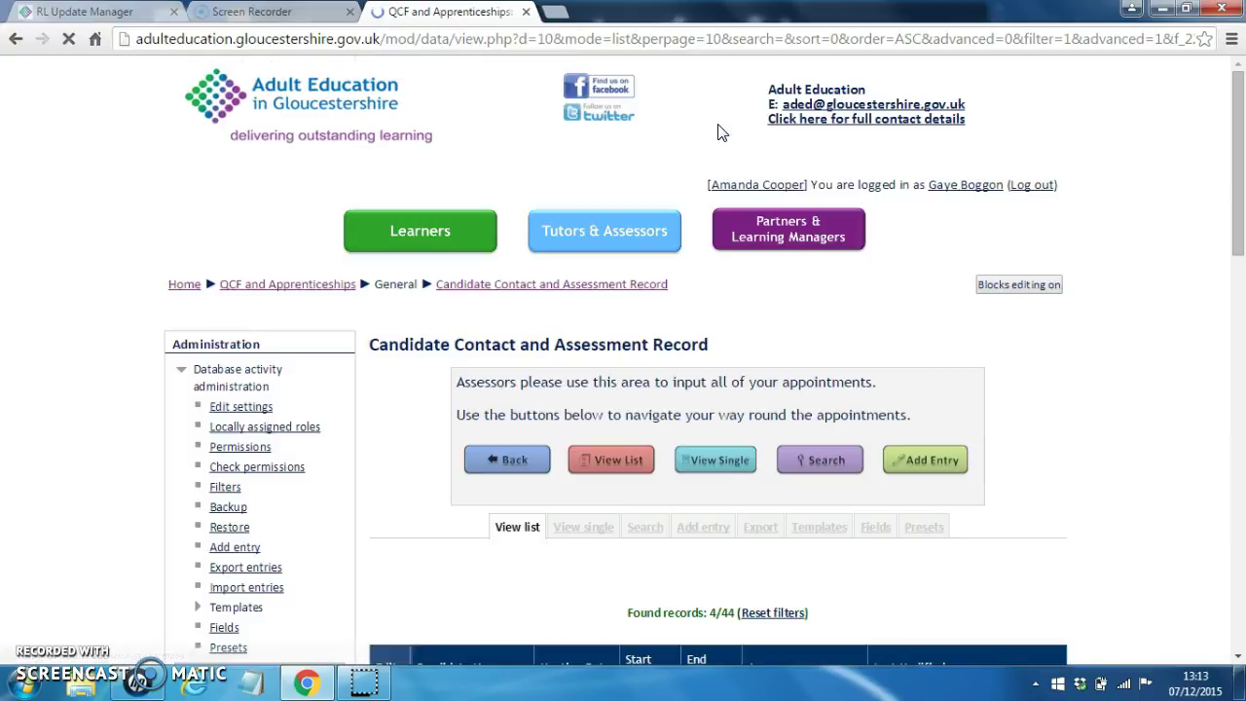
- Open the record with the 11/12/2015, 10:00am meeting for editing and look over its form
left_click_drag(1238, 245, 1238, 357)
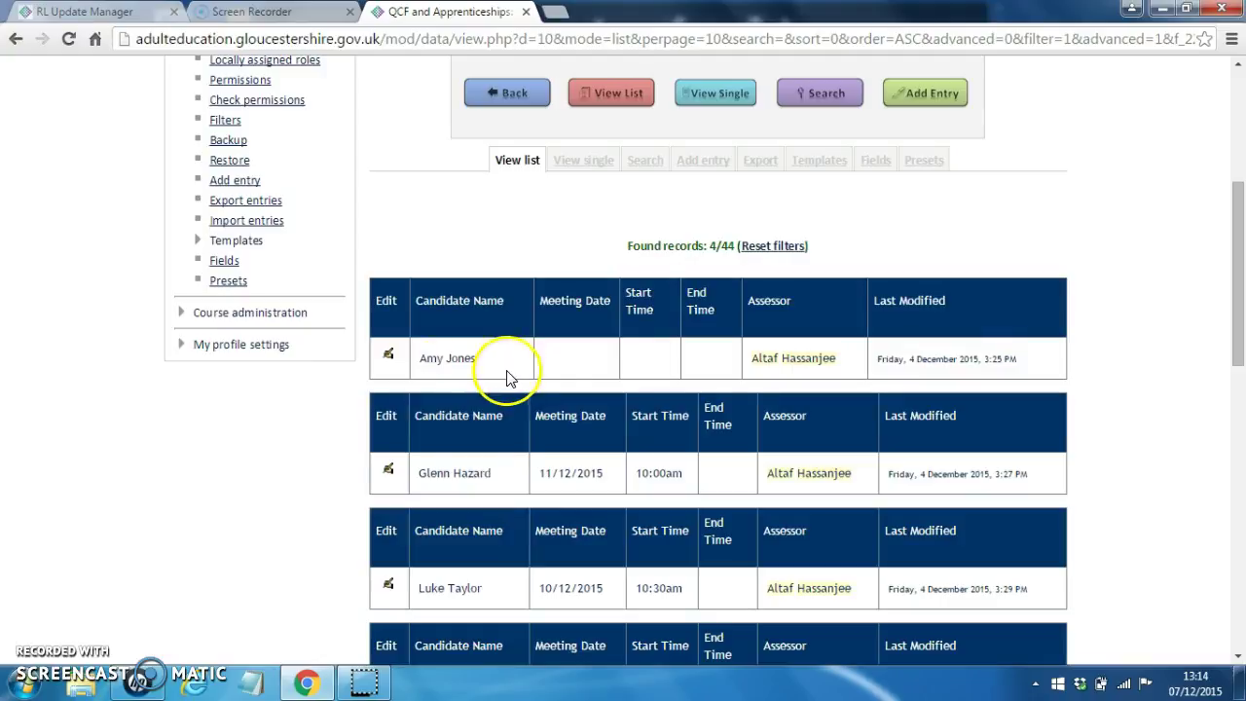
left_click(388, 472)
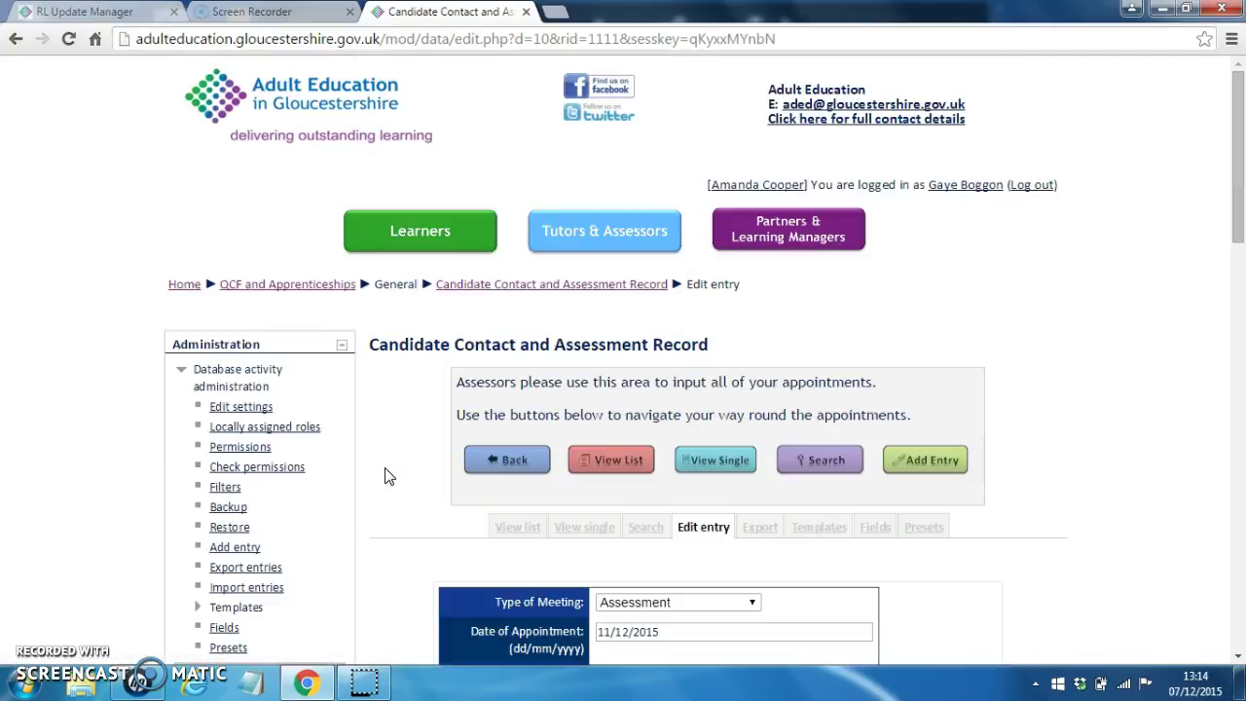
left_click(824, 466)
left_click_drag(1242, 214, 1237, 437)
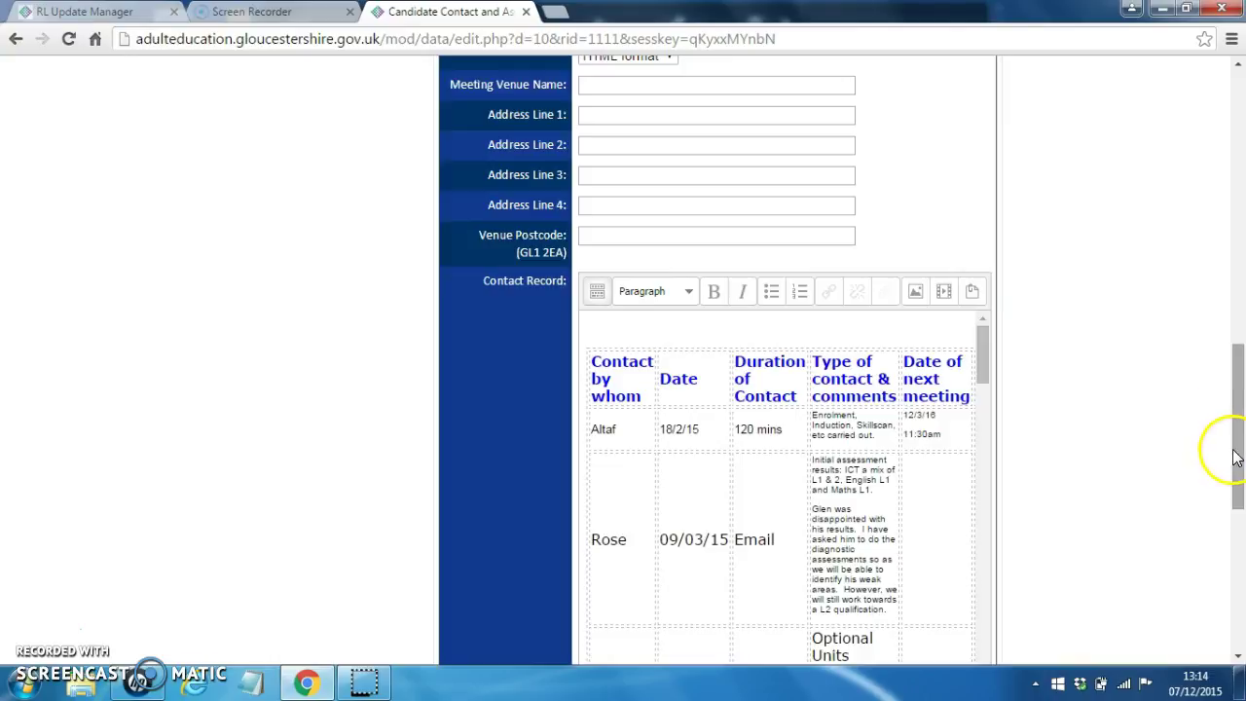
left_click_drag(1238, 464, 1232, 305)
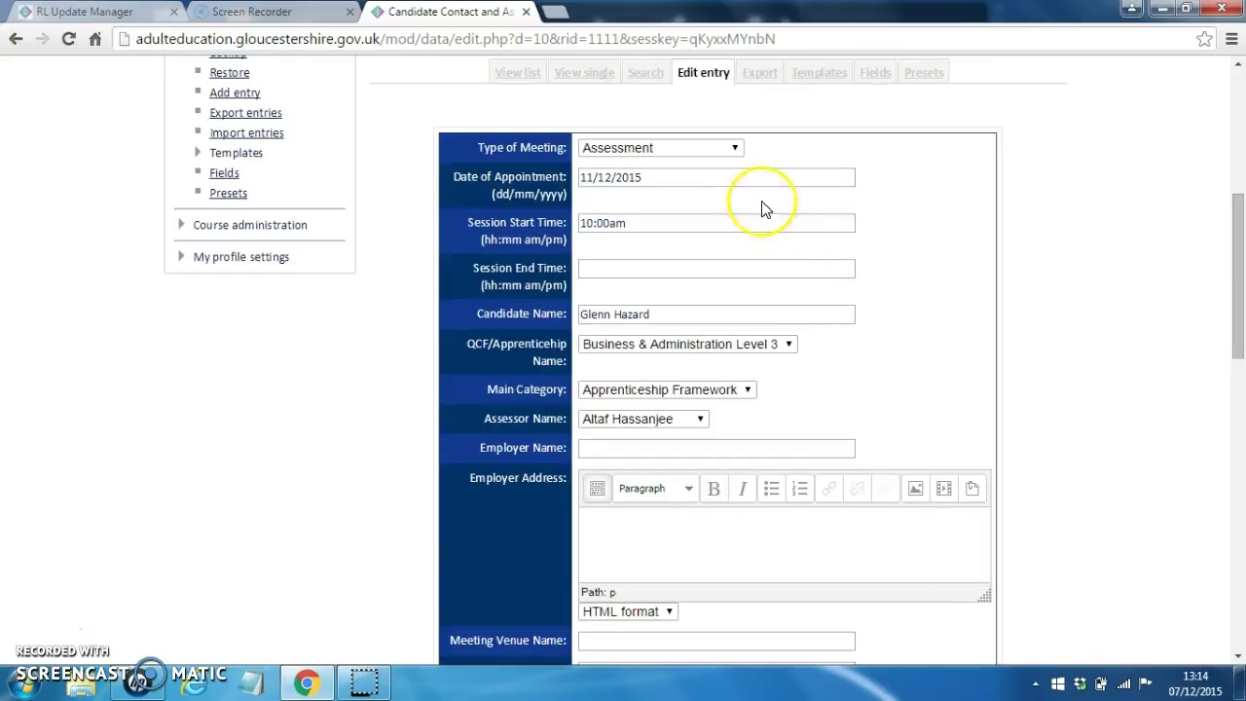
- Check the meeting type options, keep Assessment, and replace the date of appointment with 12
left_click(735, 148)
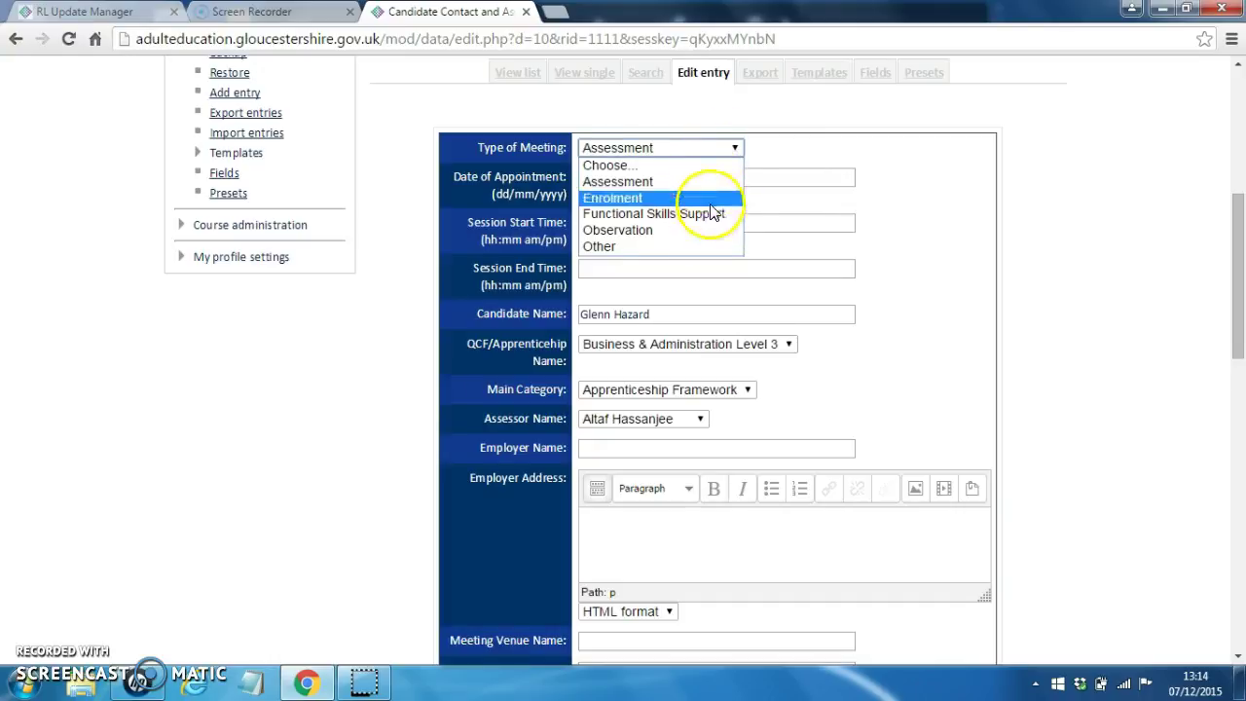
left_click(732, 148)
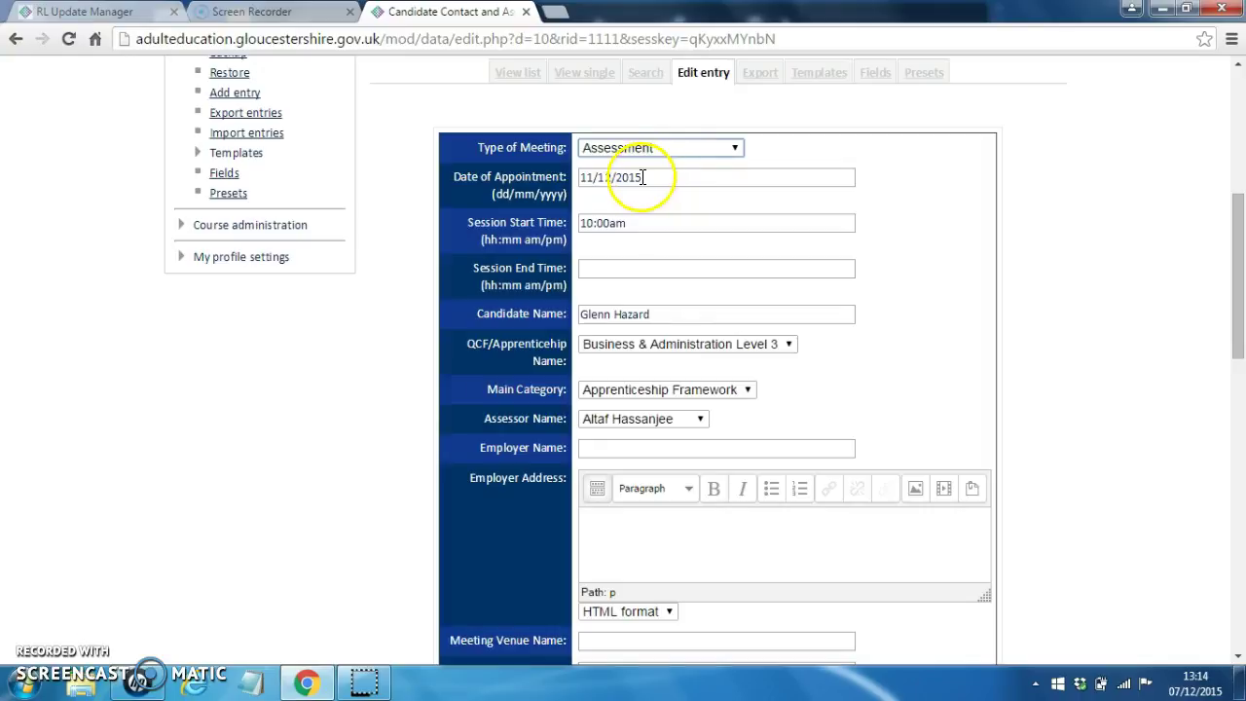
left_click_drag(641, 177, 579, 178)
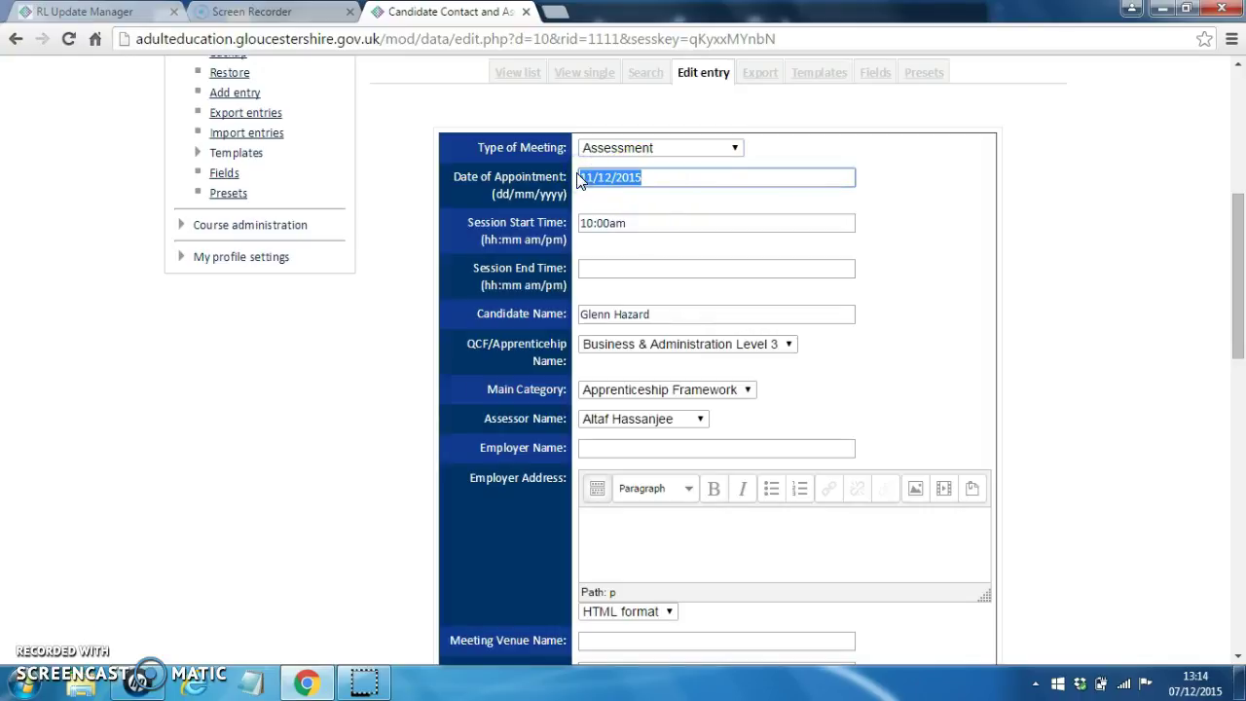
key("BackSpace")
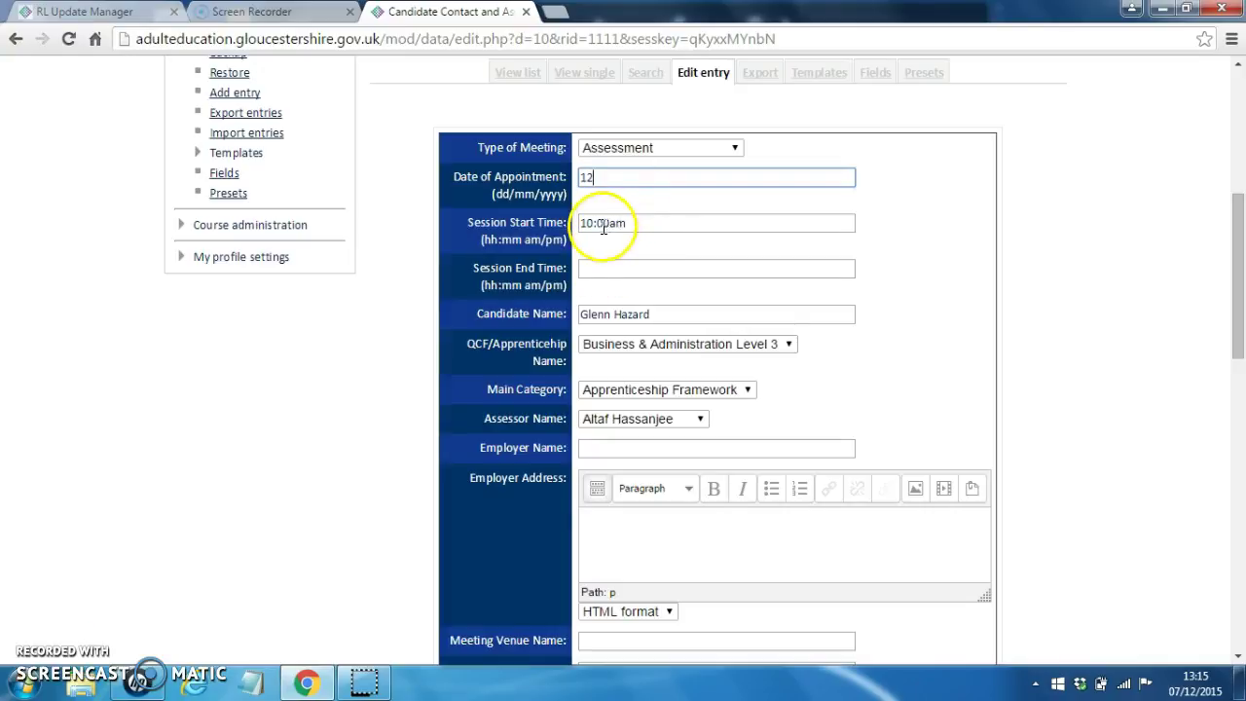
- Go to the session end time and select Business & Administration Level 3 as the QCF/Apprenticeship name
left_click(597, 271)
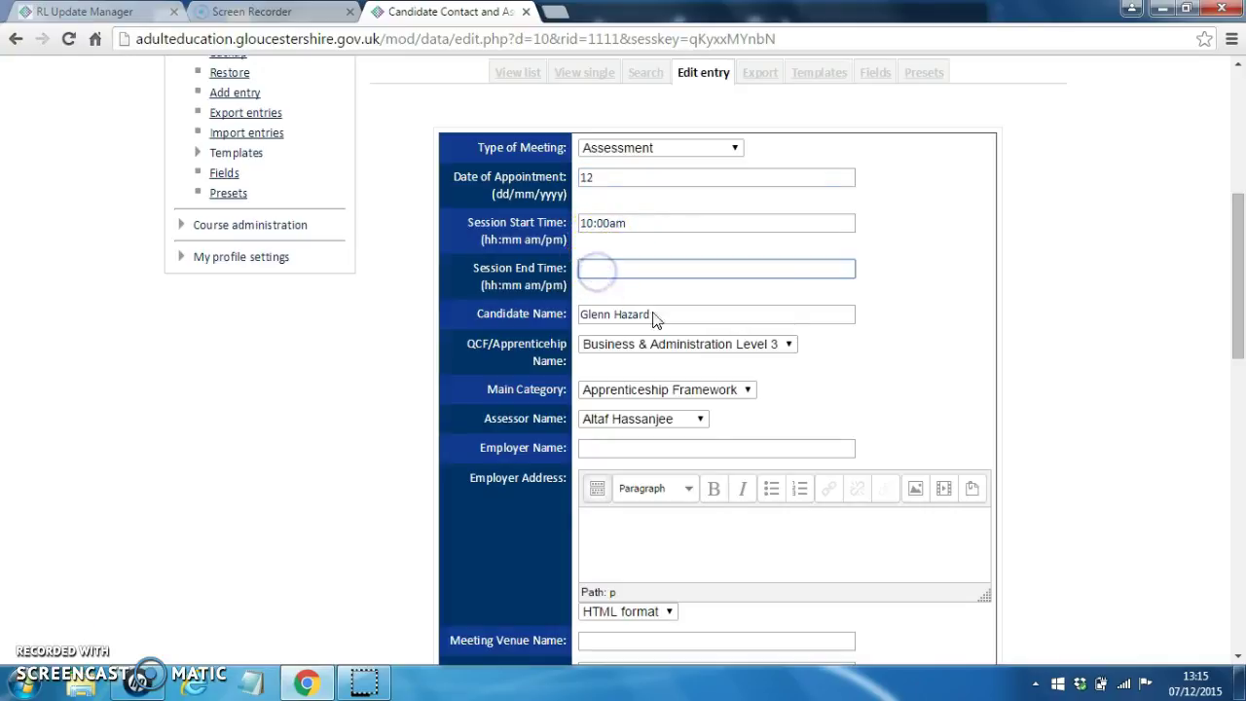
left_click(788, 346)
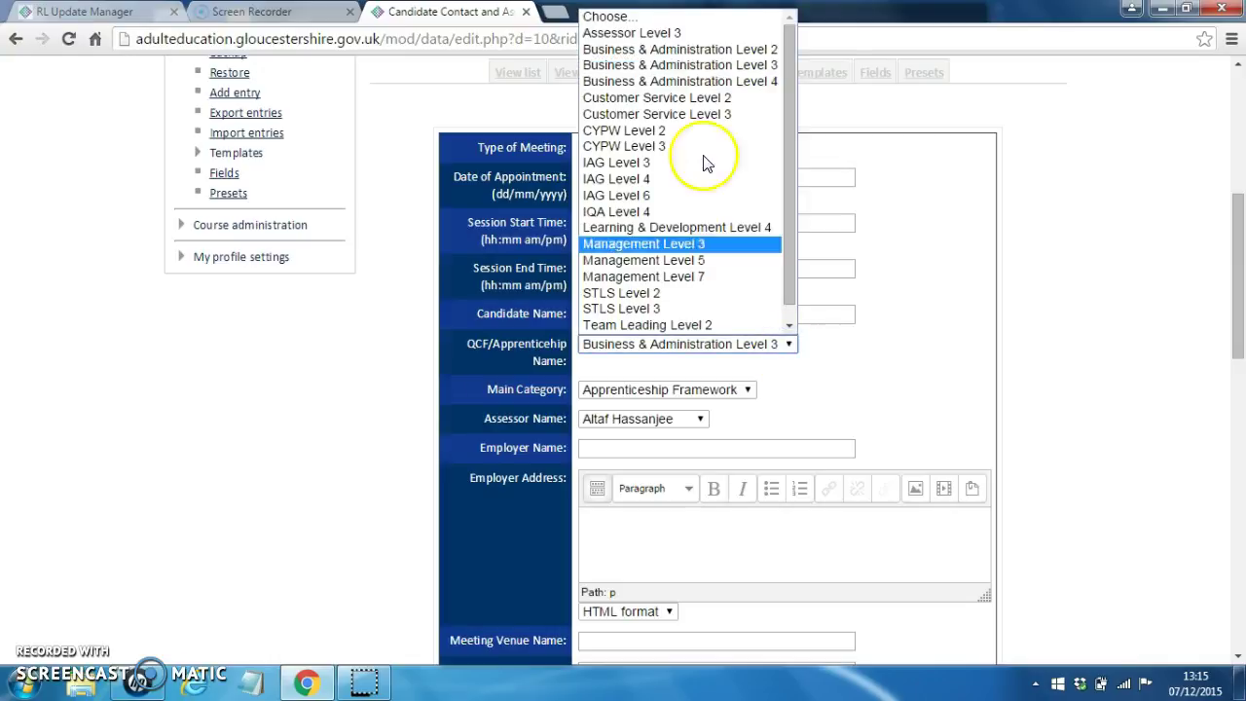
left_click(698, 68)
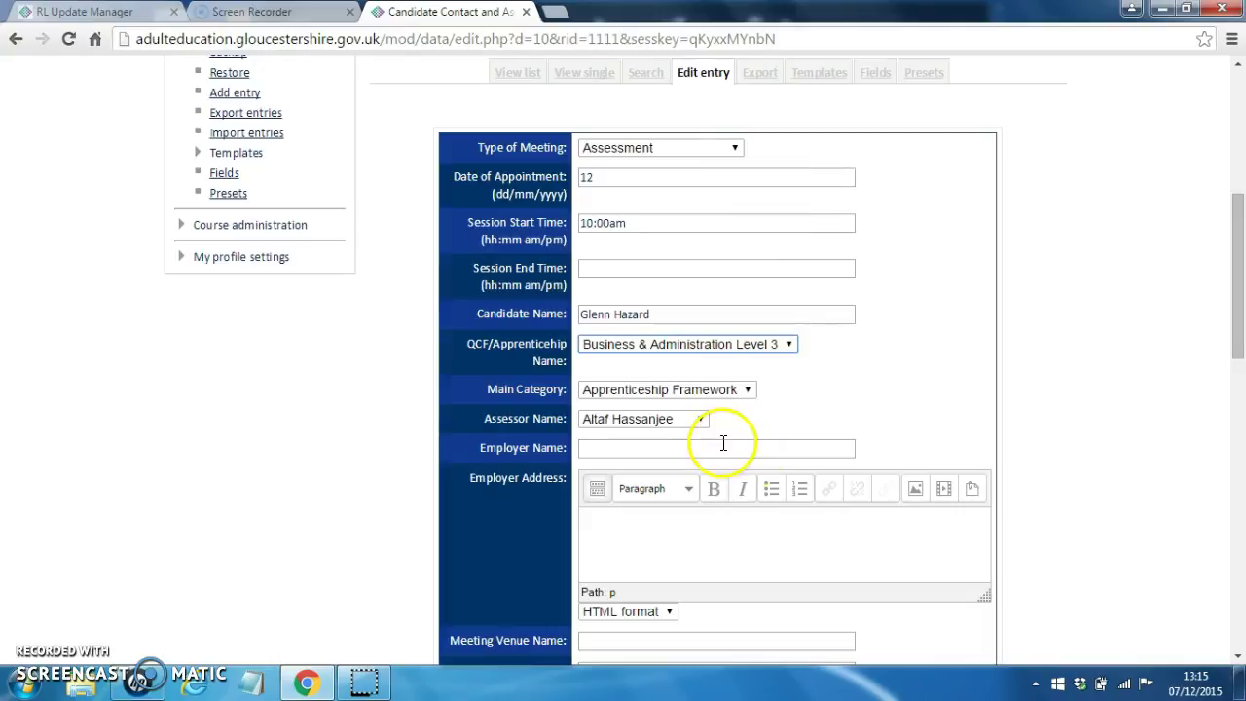
- Dismiss the Windows color scheme prompt and look over the employer and meeting venue fields
left_click(812, 450)
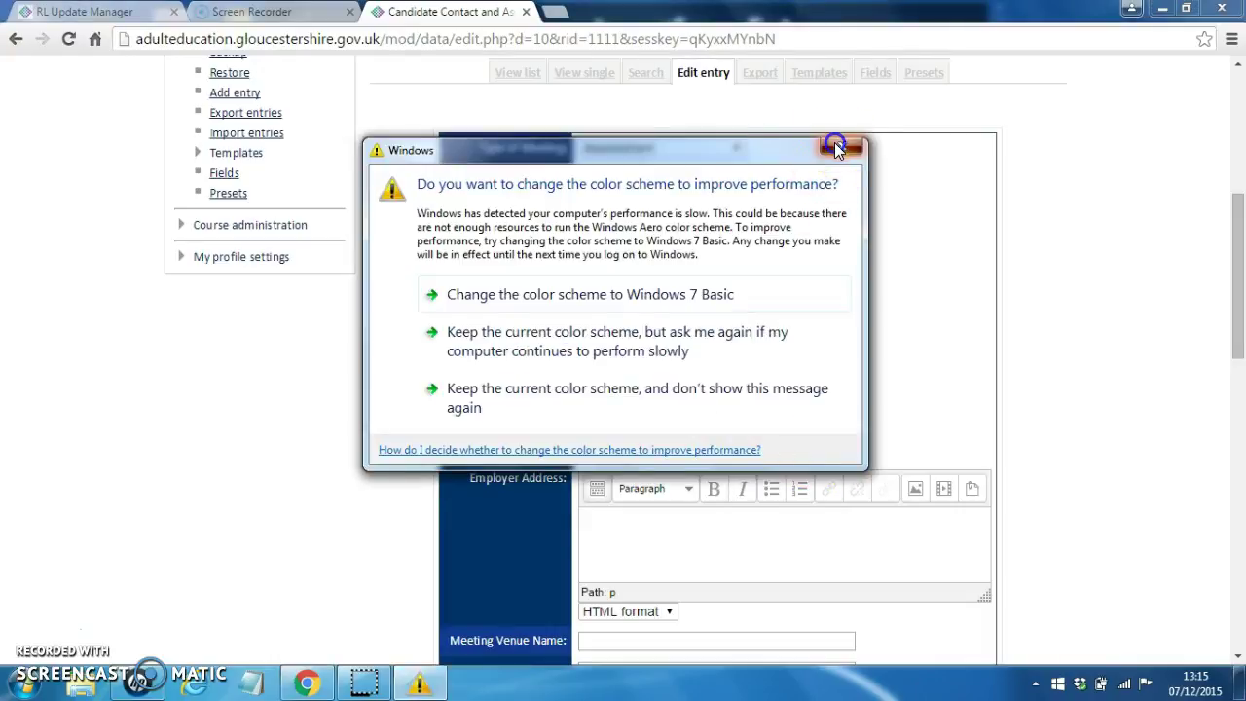
left_click(837, 147)
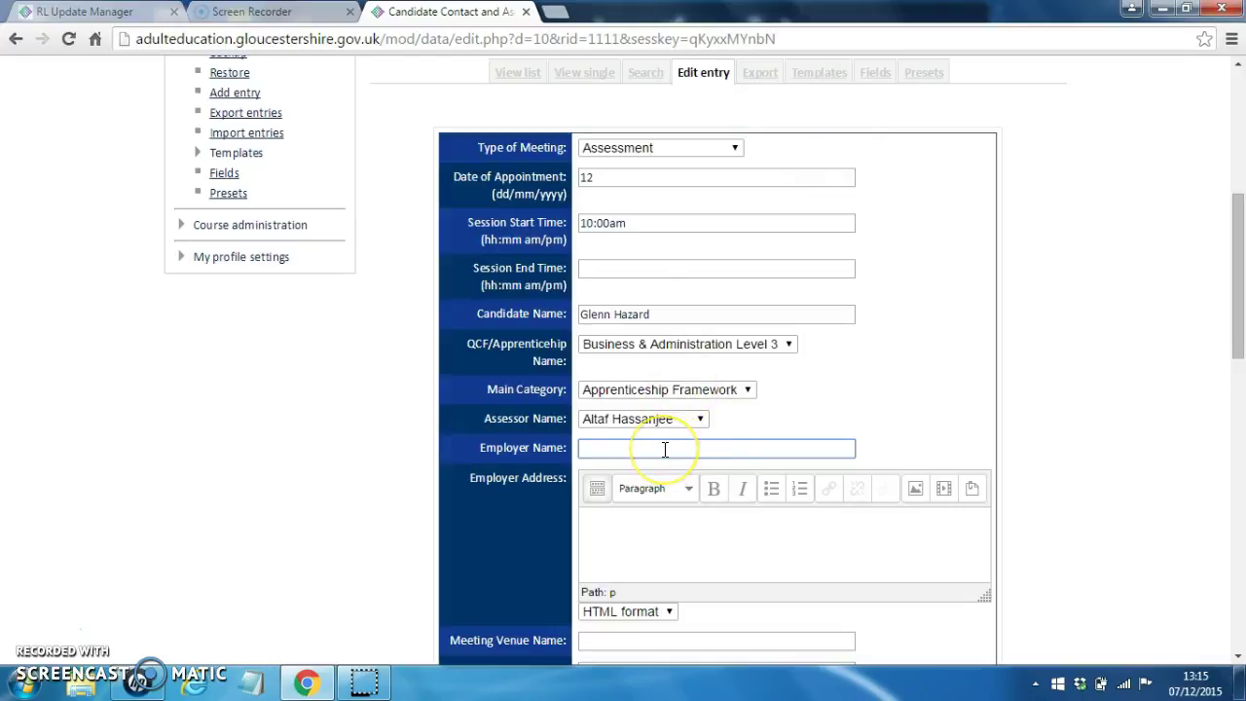
left_click_drag(1241, 298, 1239, 362)
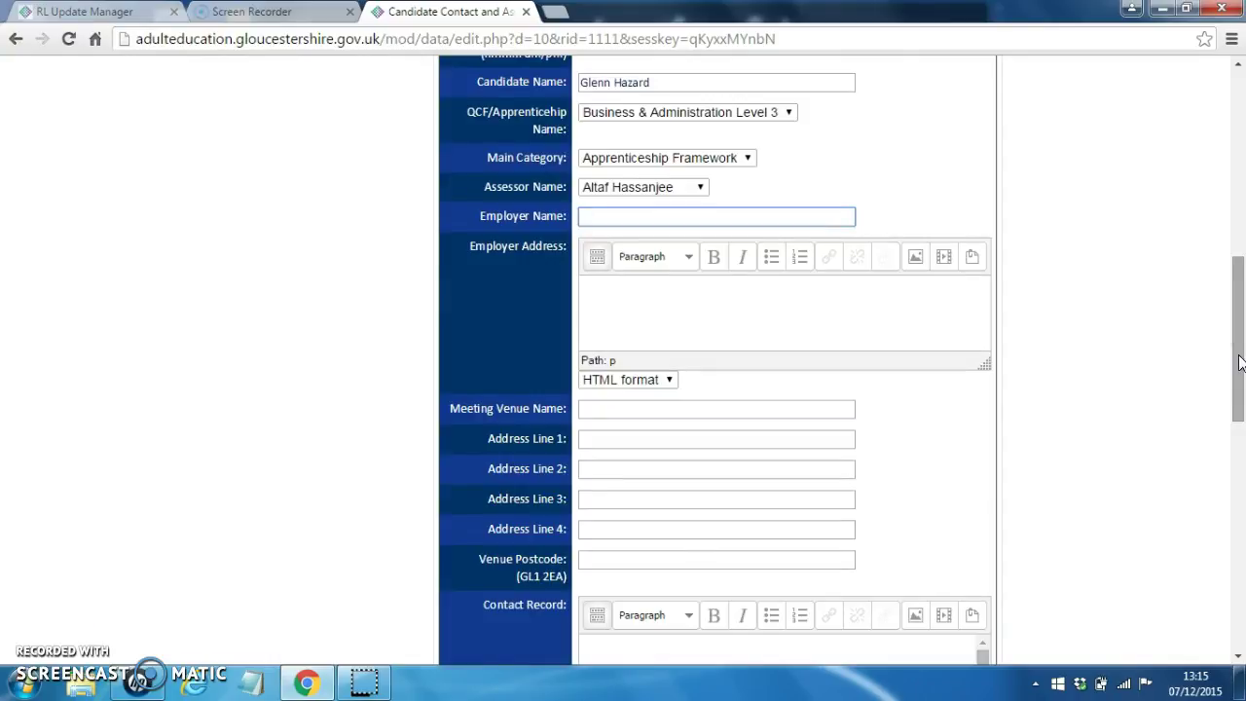
left_click(609, 411)
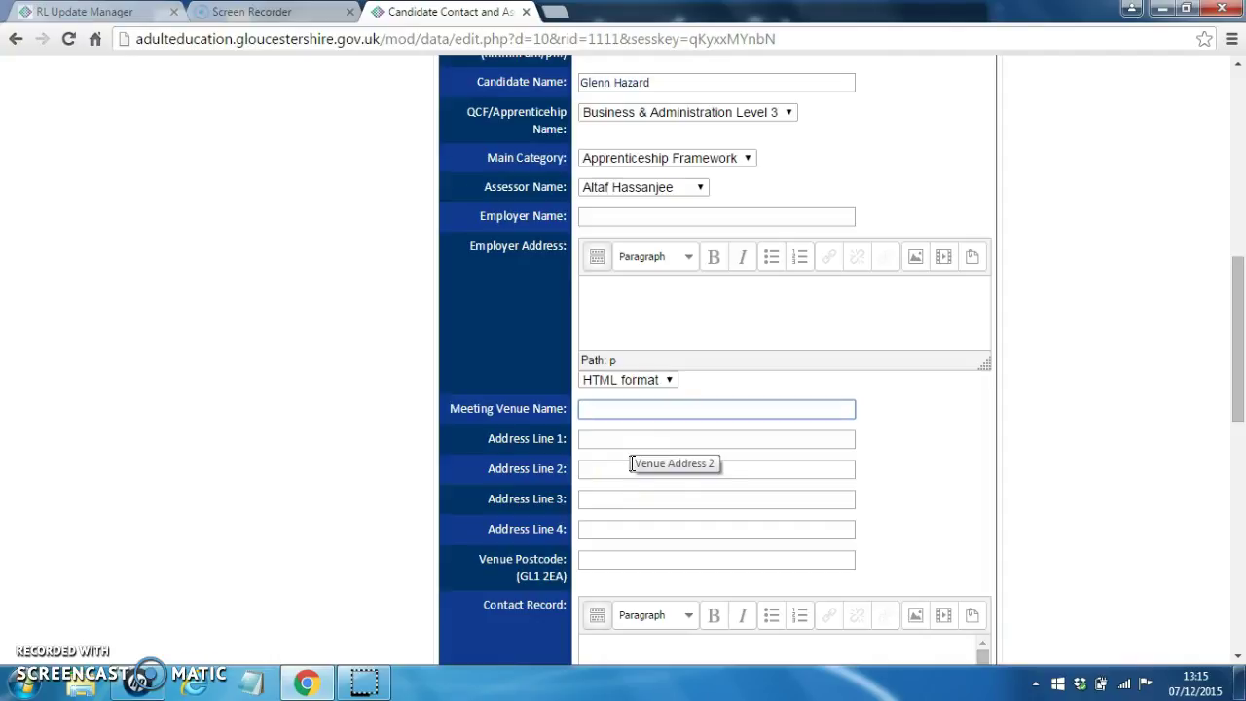
- Expand the Contact Record editor's formatting options and examine its contact and unit tables in full-screen mode, returning to the form
left_click(1237, 378)
left_click_drag(1237, 378, 1234, 468)
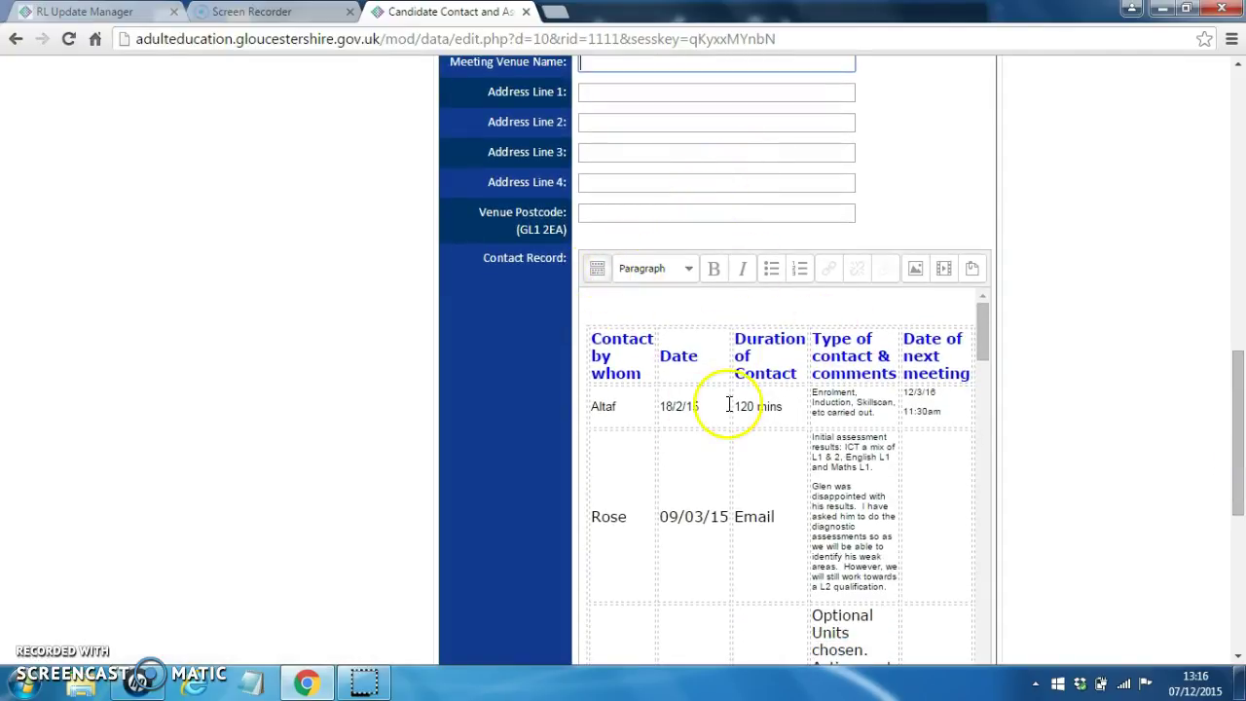
left_click(597, 270)
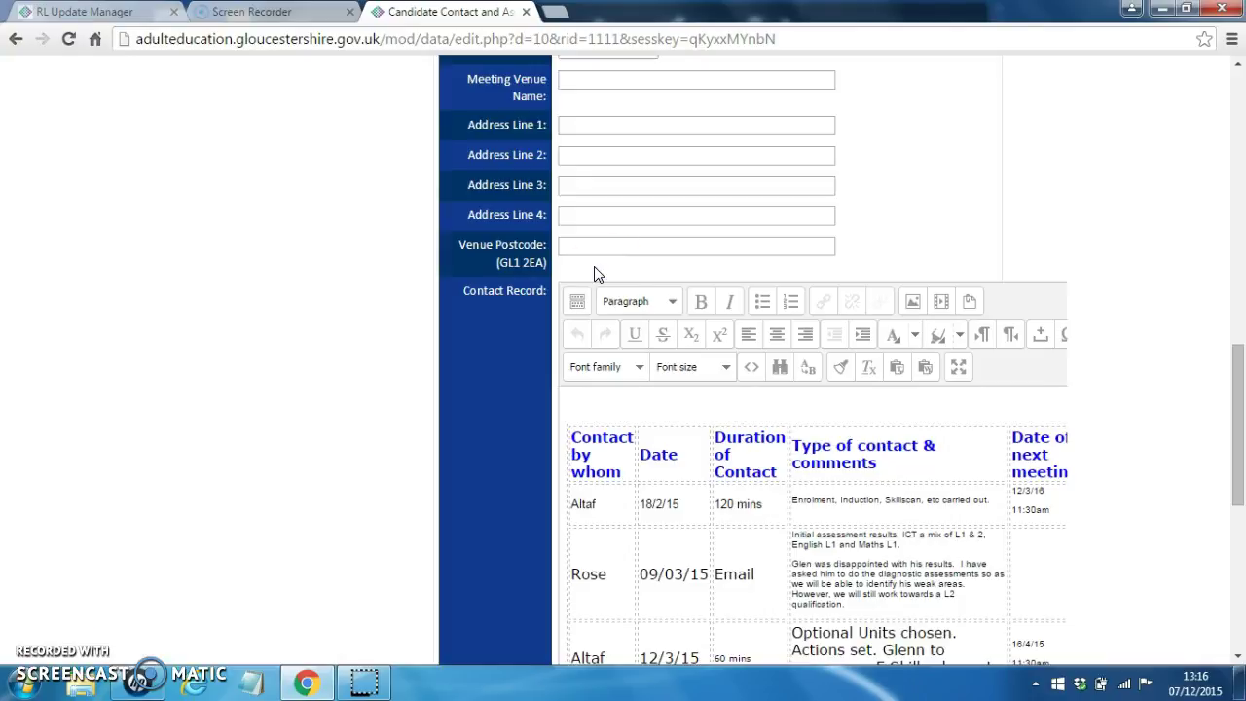
left_click(959, 371)
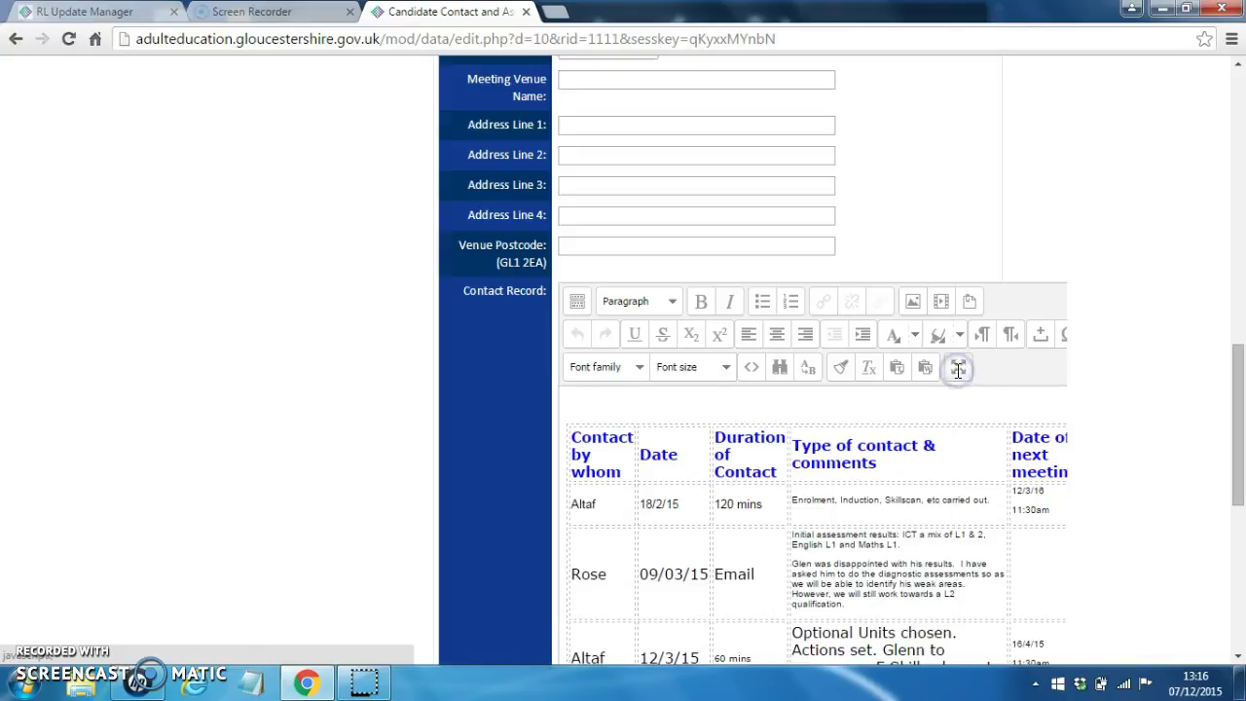
left_click_drag(1237, 278, 1237, 527)
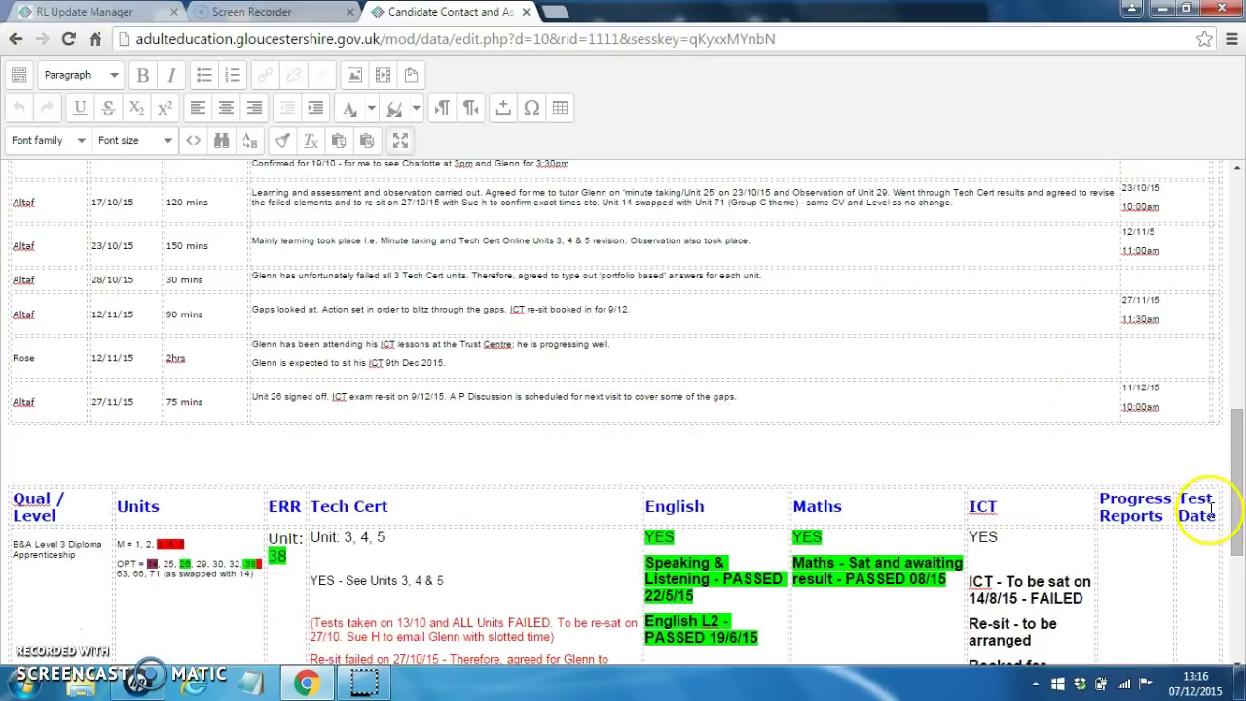
left_click_drag(1231, 519, 1238, 504)
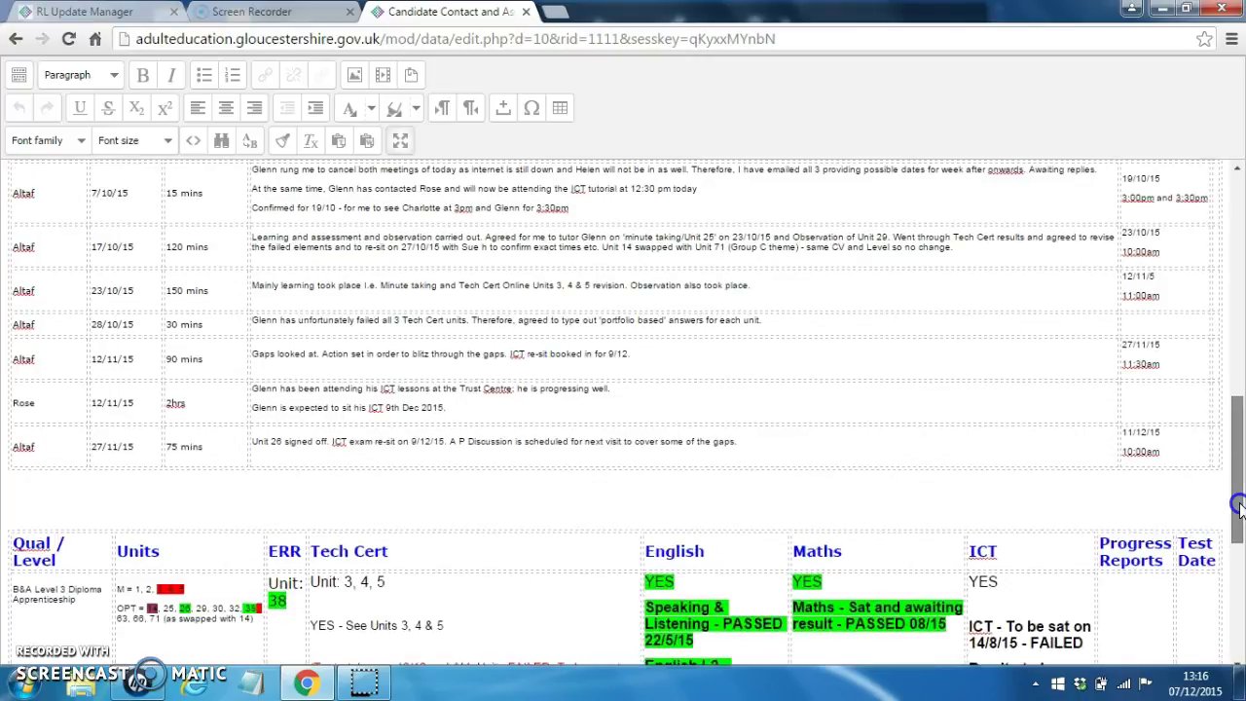
left_click(400, 144)
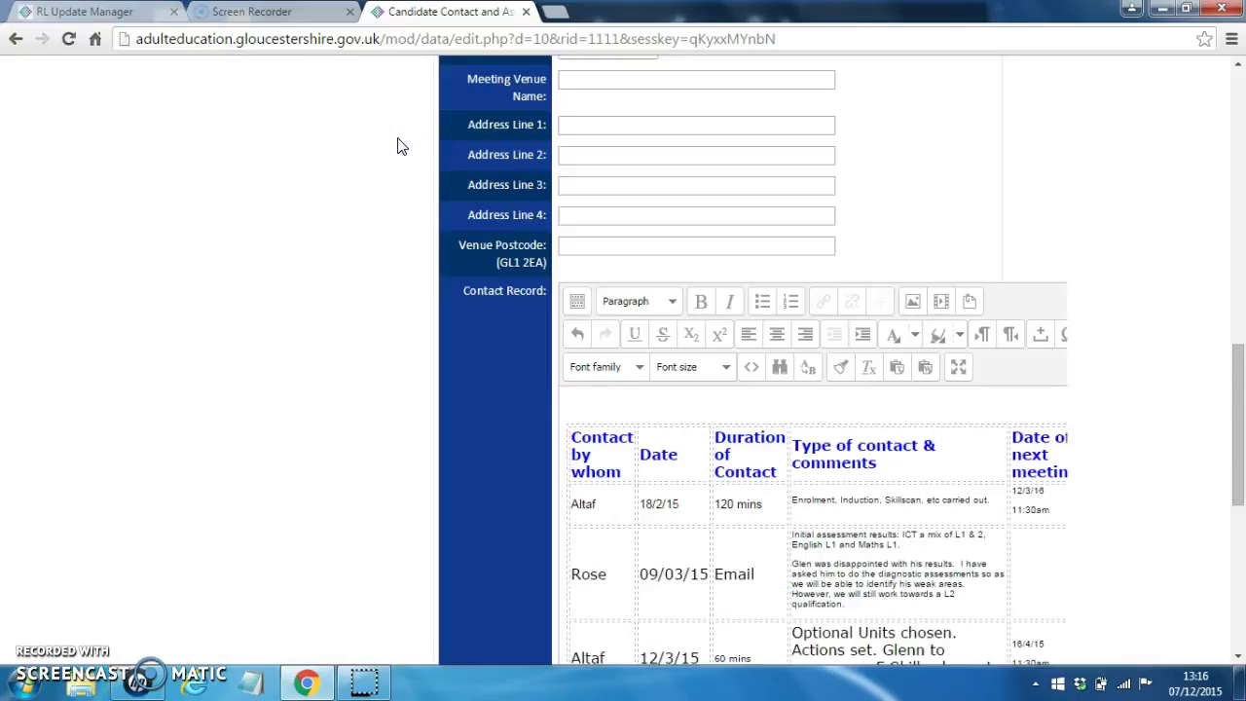
- Save the edited record and return from its single view to the full record list
left_click_drag(1236, 437, 1234, 538)
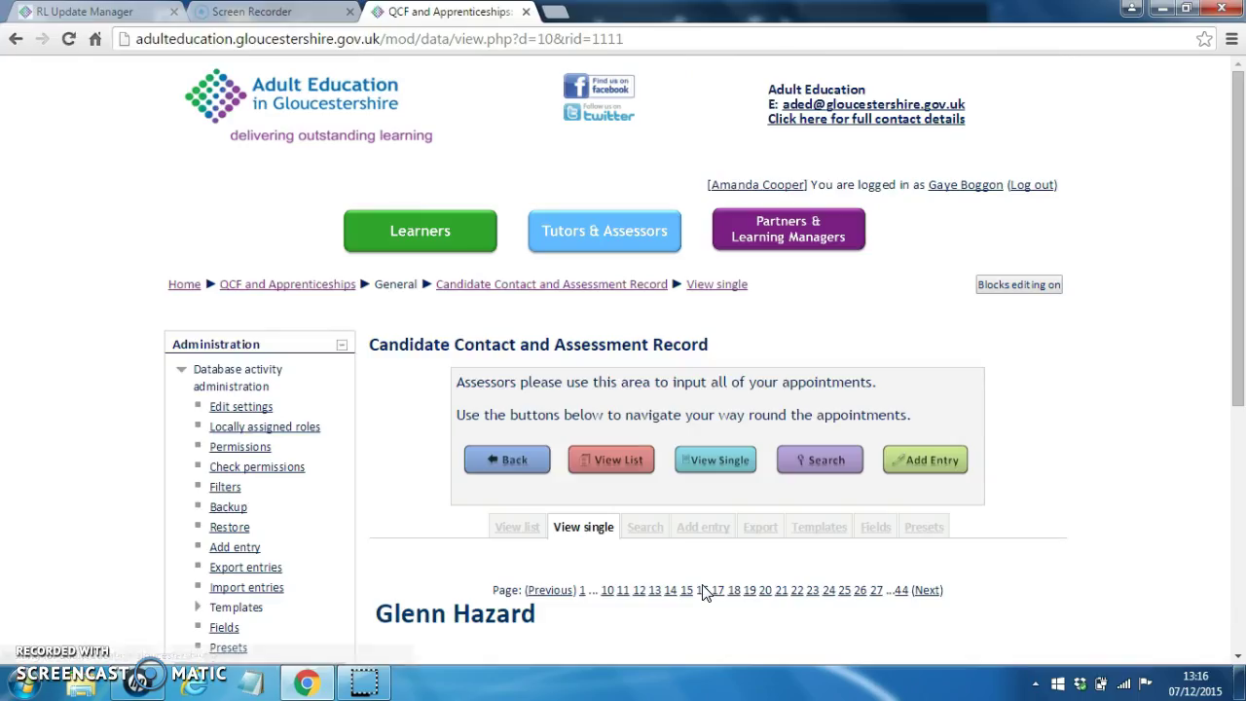
left_click(1238, 375)
left_click_drag(1238, 345, 1232, 462)
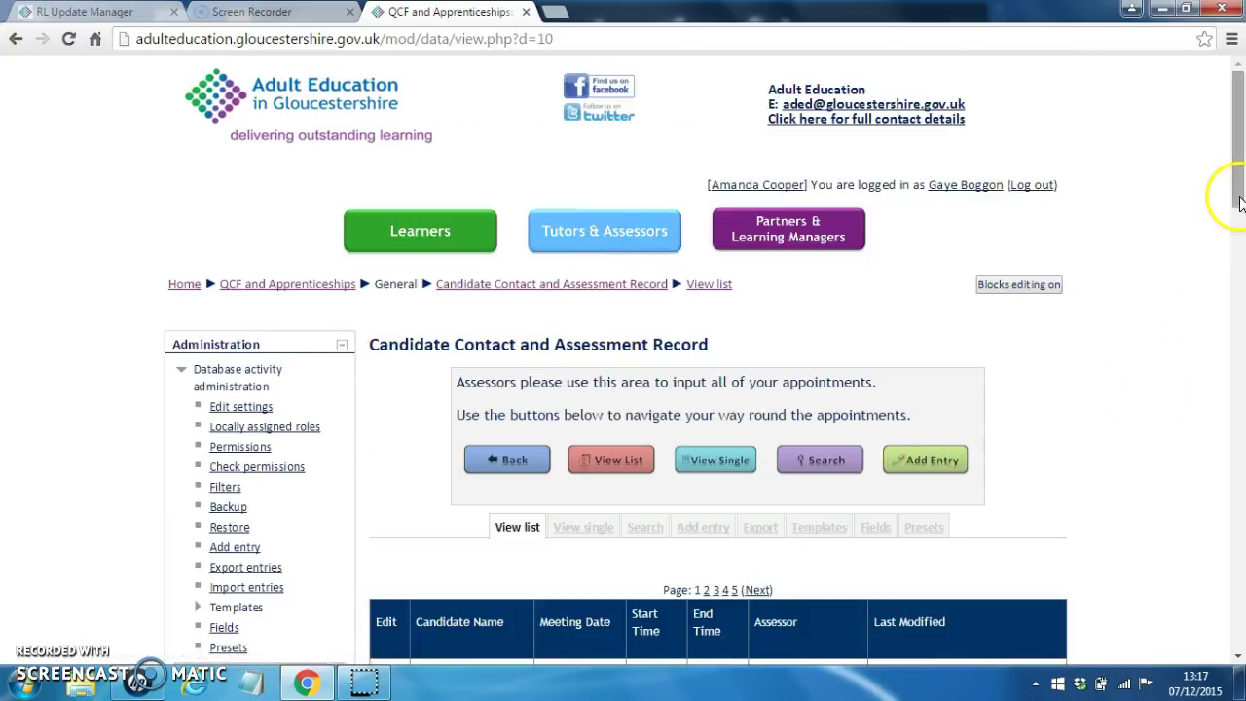
- View the candidate records one at a time, moving on to the second record and to record 15
scroll(1235, 224, "down", 2)
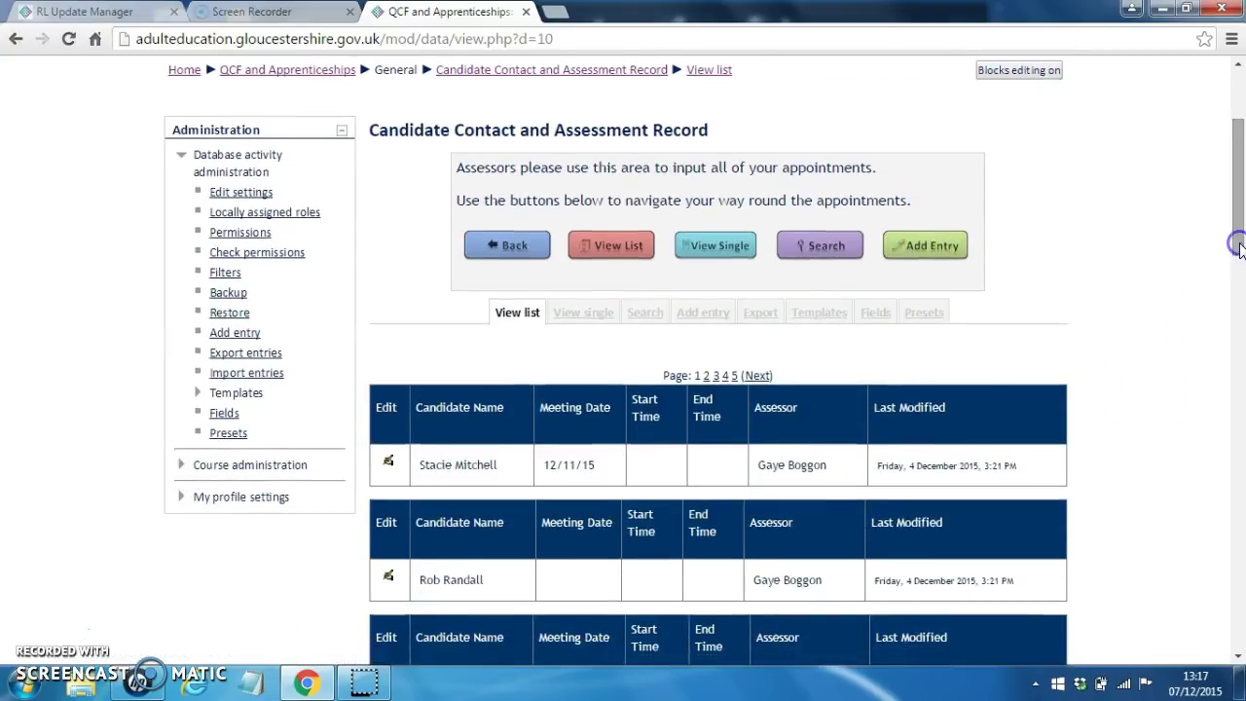
left_click(707, 246)
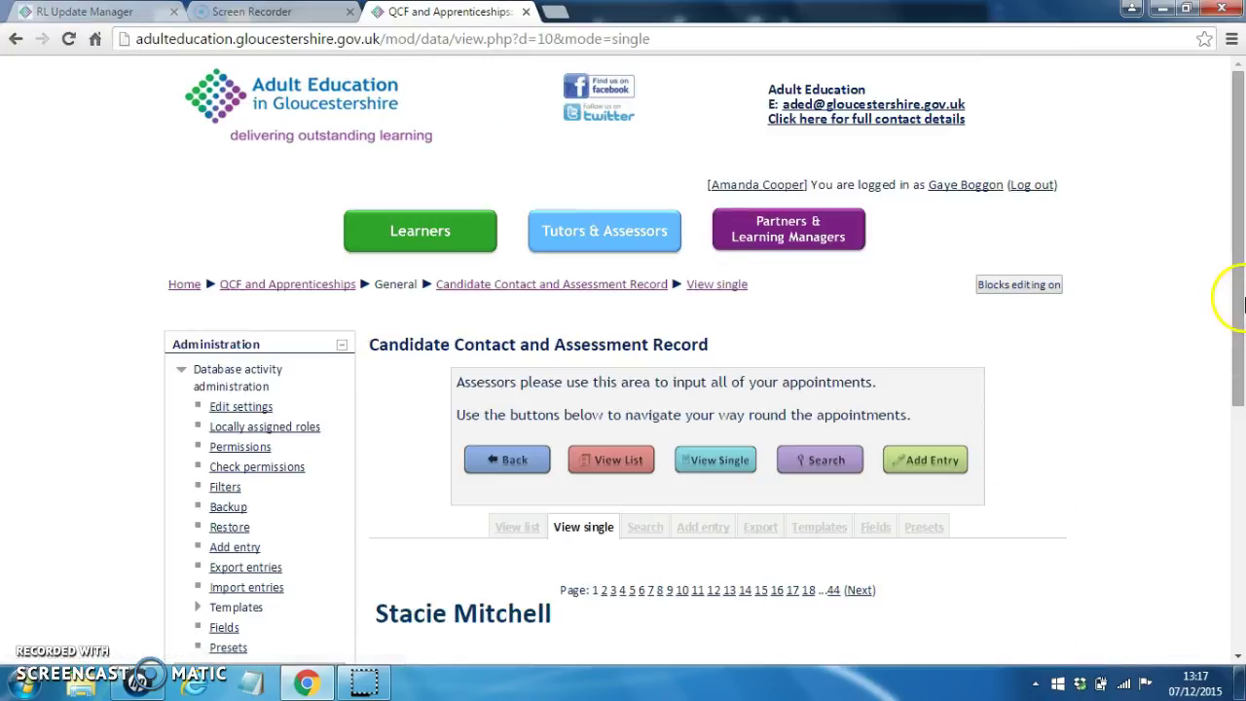
left_click_drag(1239, 311, 1235, 412)
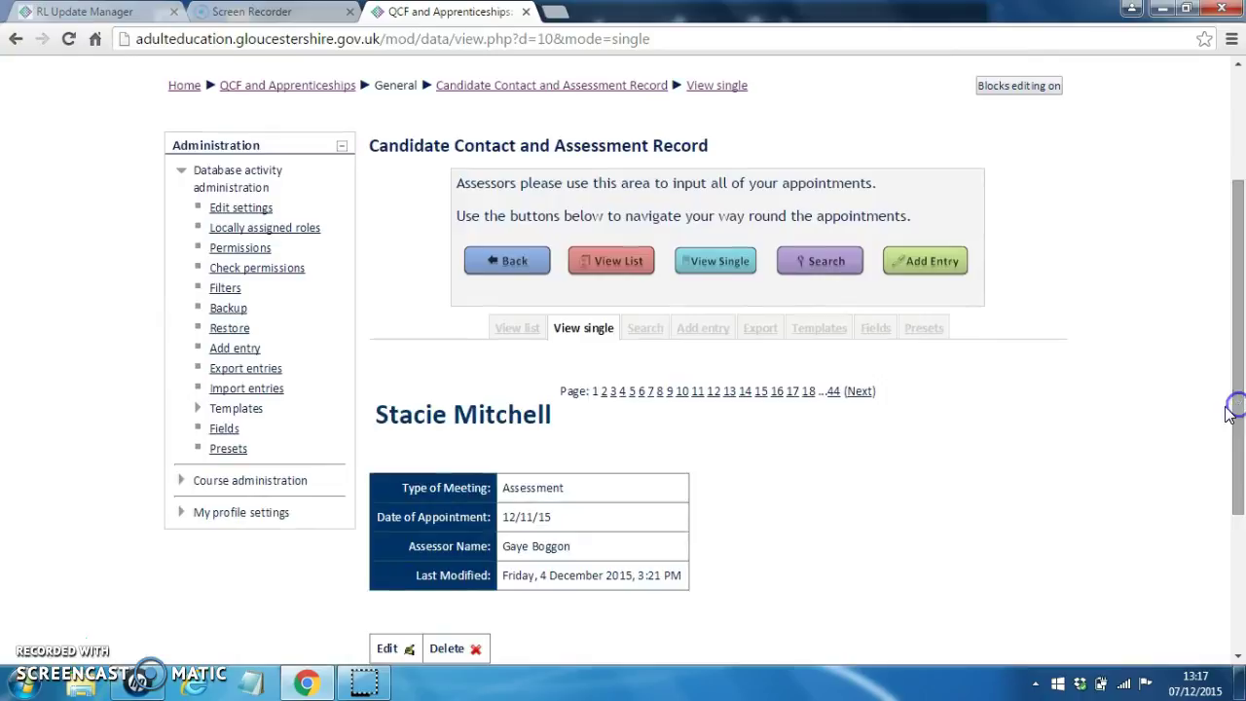
left_click(857, 392)
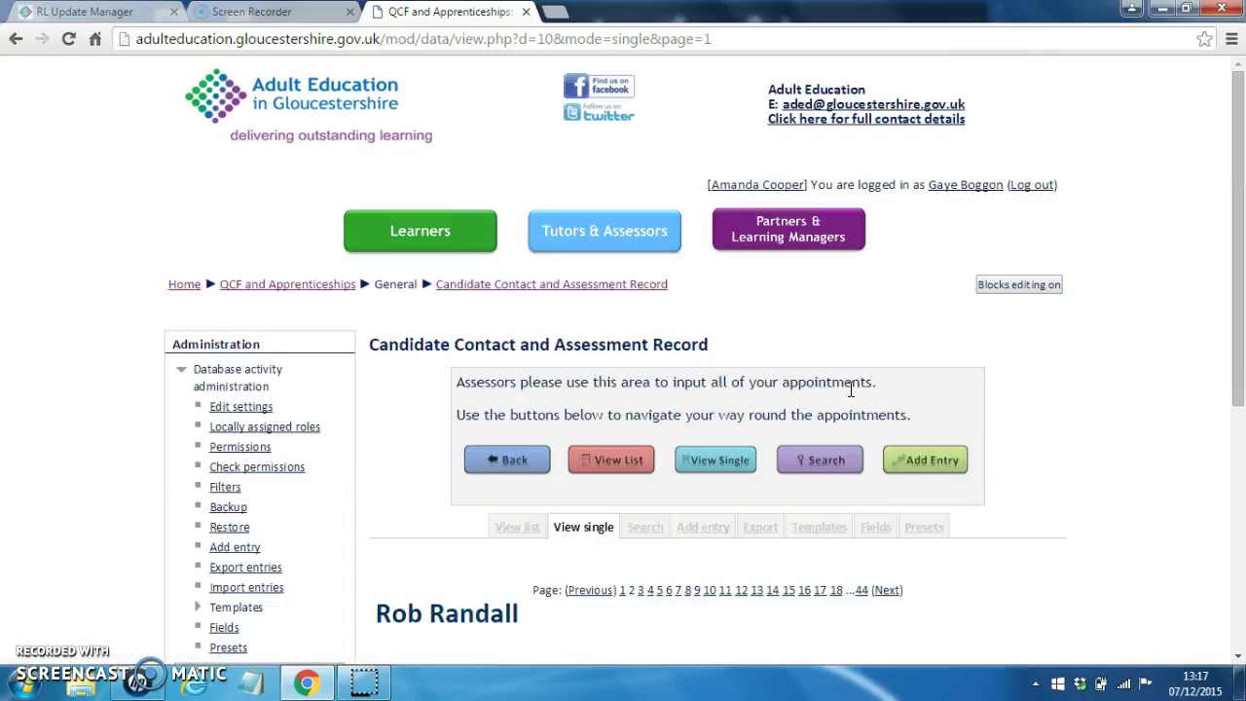
left_click_drag(1236, 305, 1237, 409)
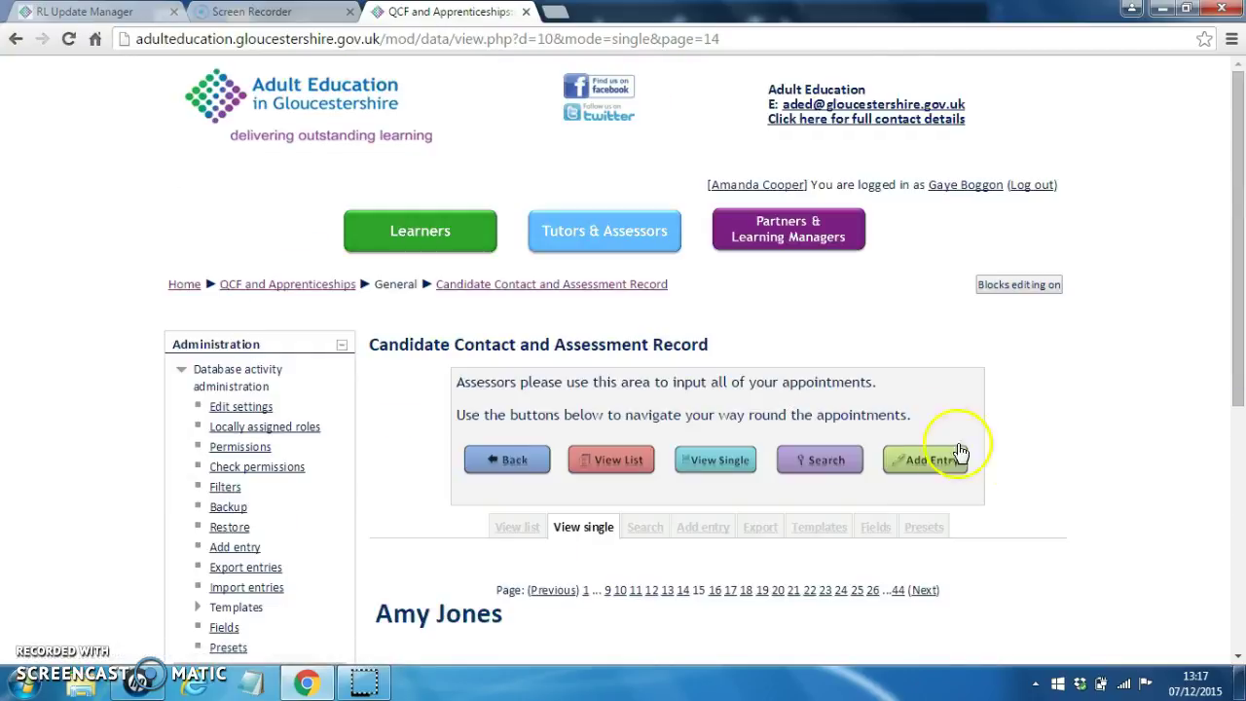
- Search the appointment records by the candidate's first name and bring the matching record into view
left_click_drag(1224, 348, 1224, 396)
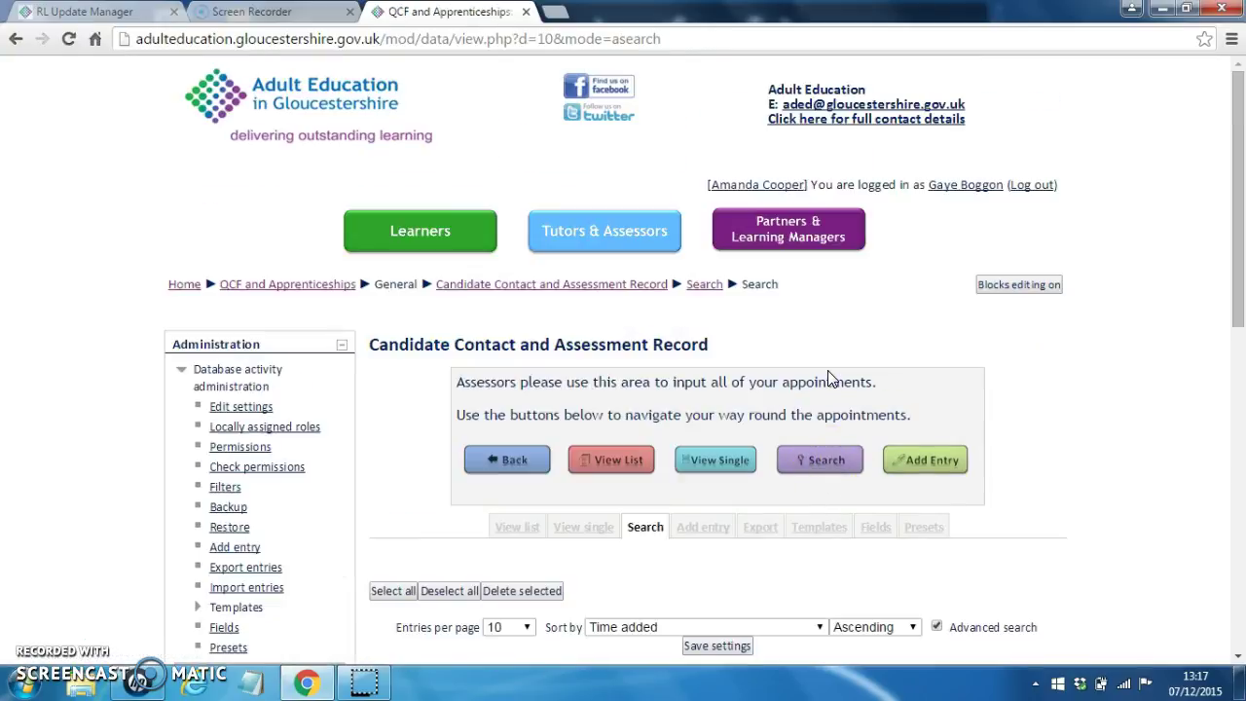
left_click_drag(1237, 279, 1236, 460)
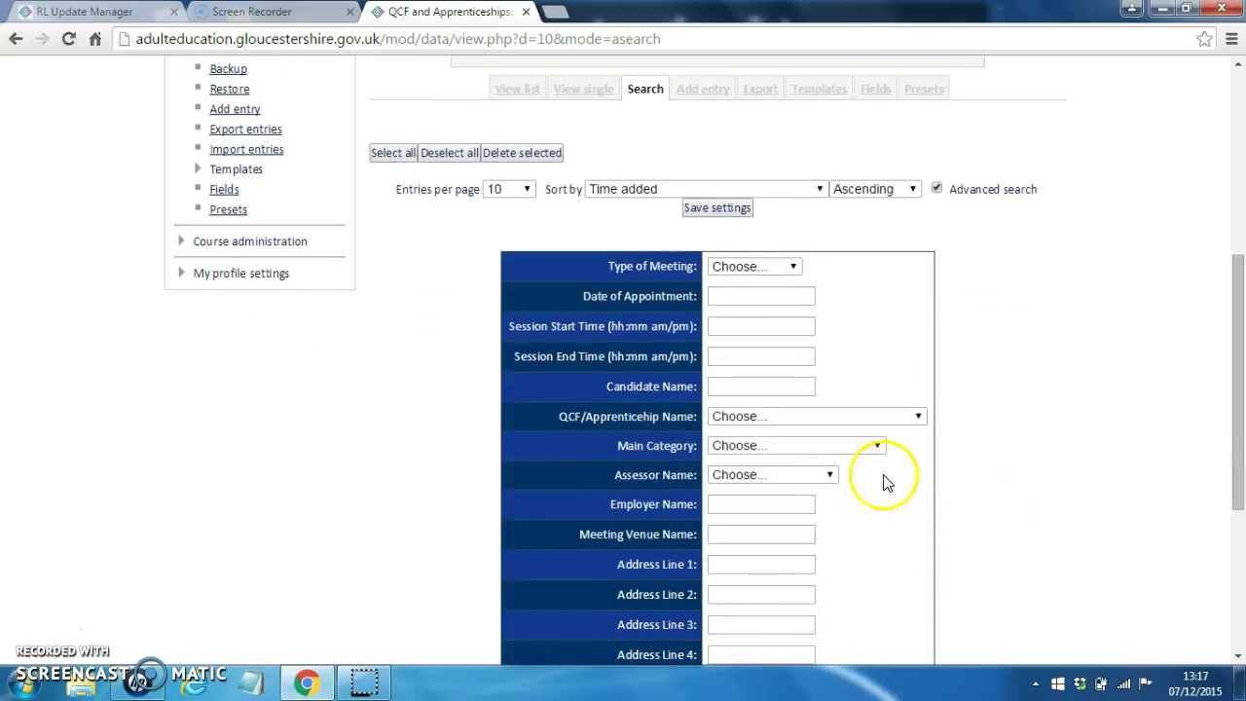
left_click(829, 476)
left_click(833, 480)
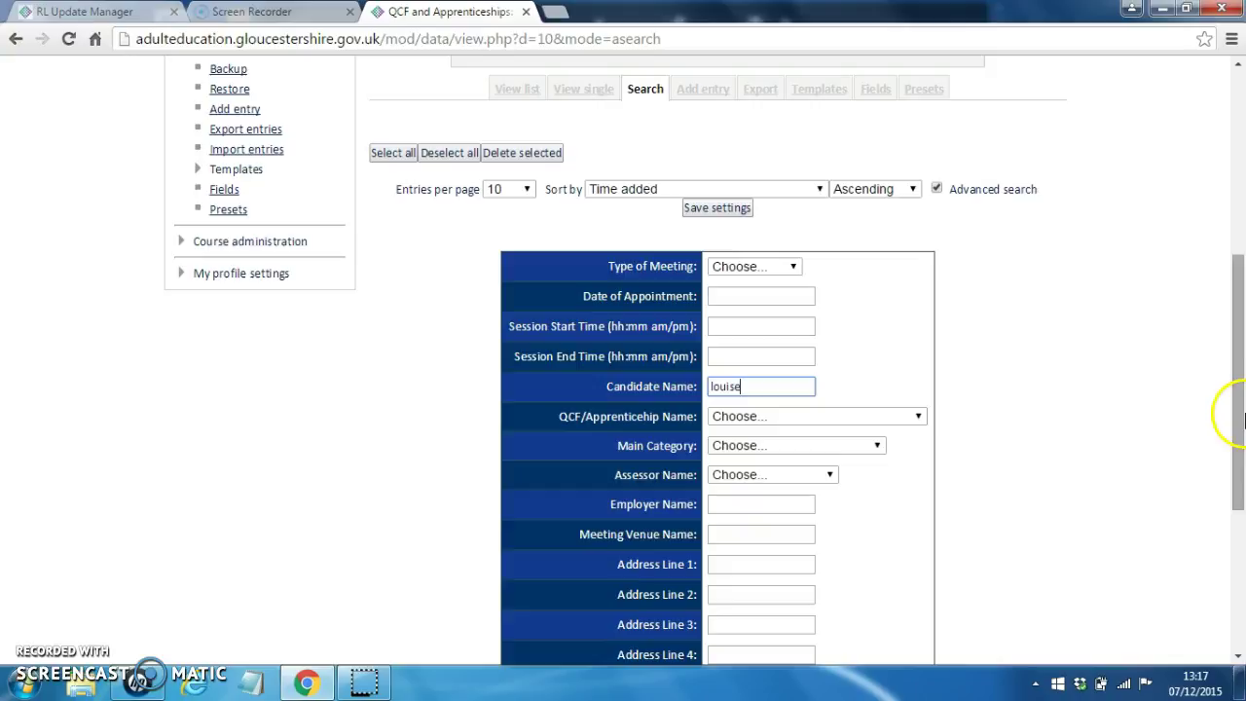
left_click_drag(1239, 401, 1239, 479)
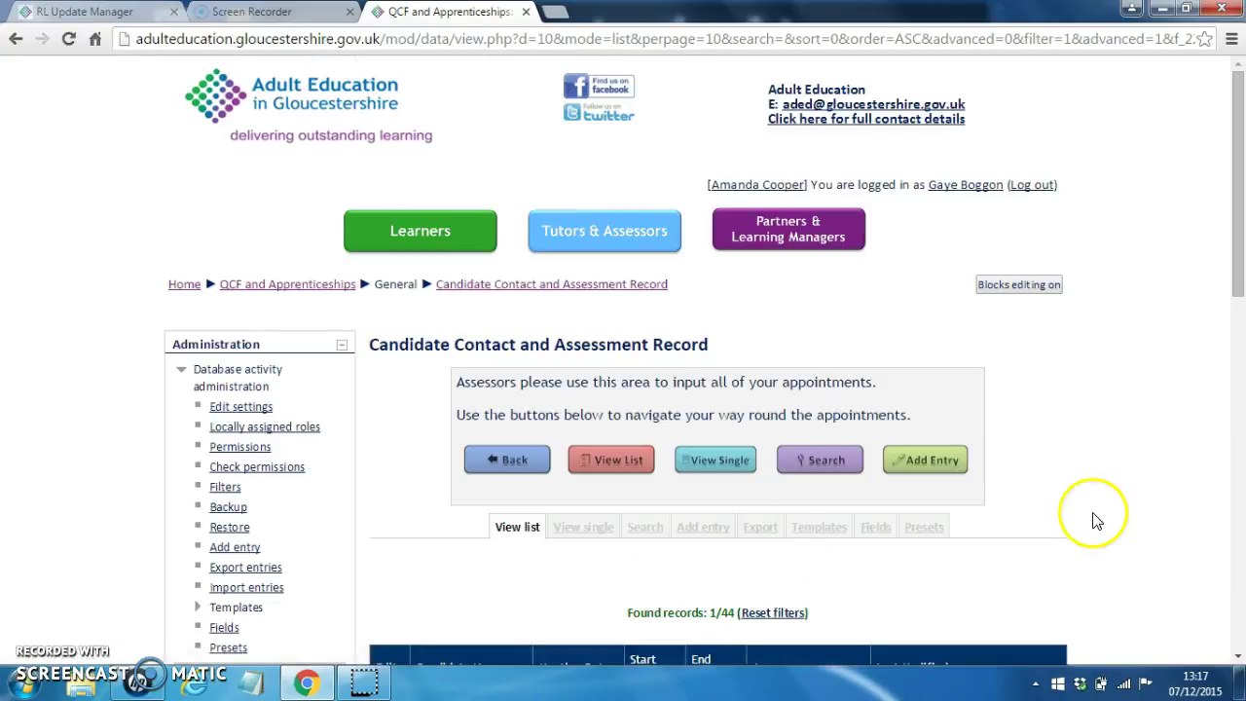
left_click_drag(1234, 250, 1238, 375)
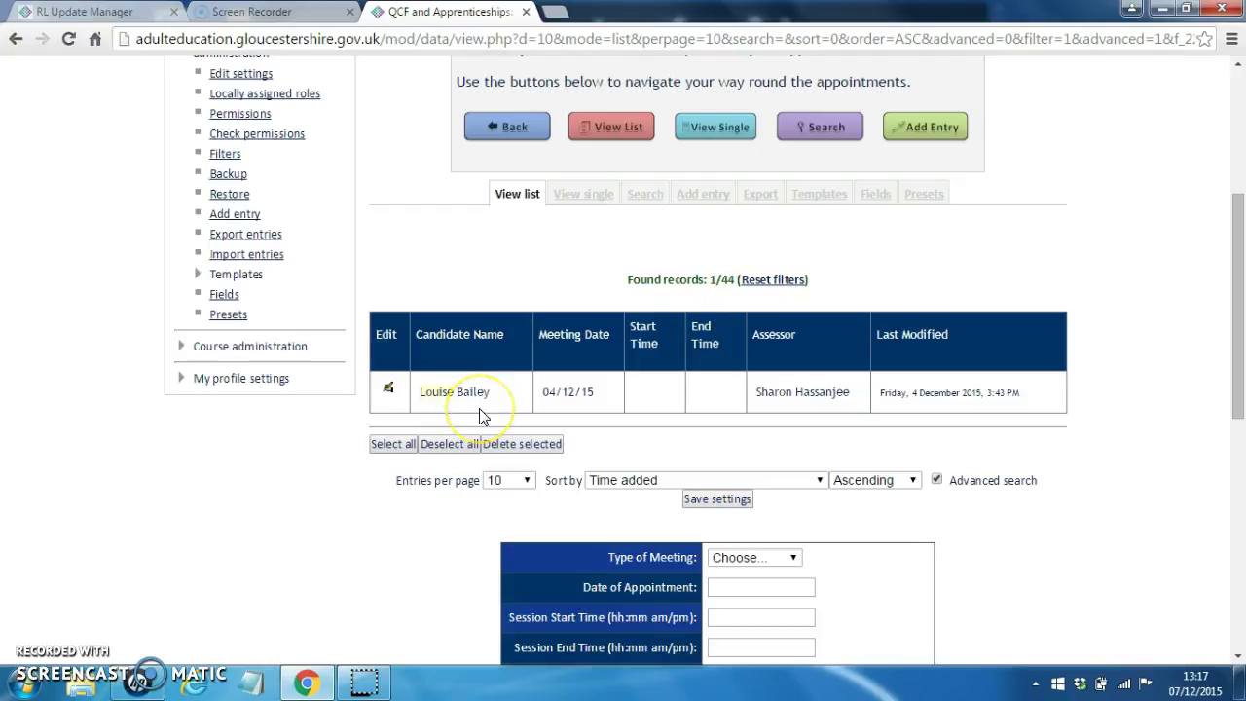
- Open the found record for editing and examine its contact table in full-screen mode with the formatting options expanded, returning to the form
left_click(387, 390)
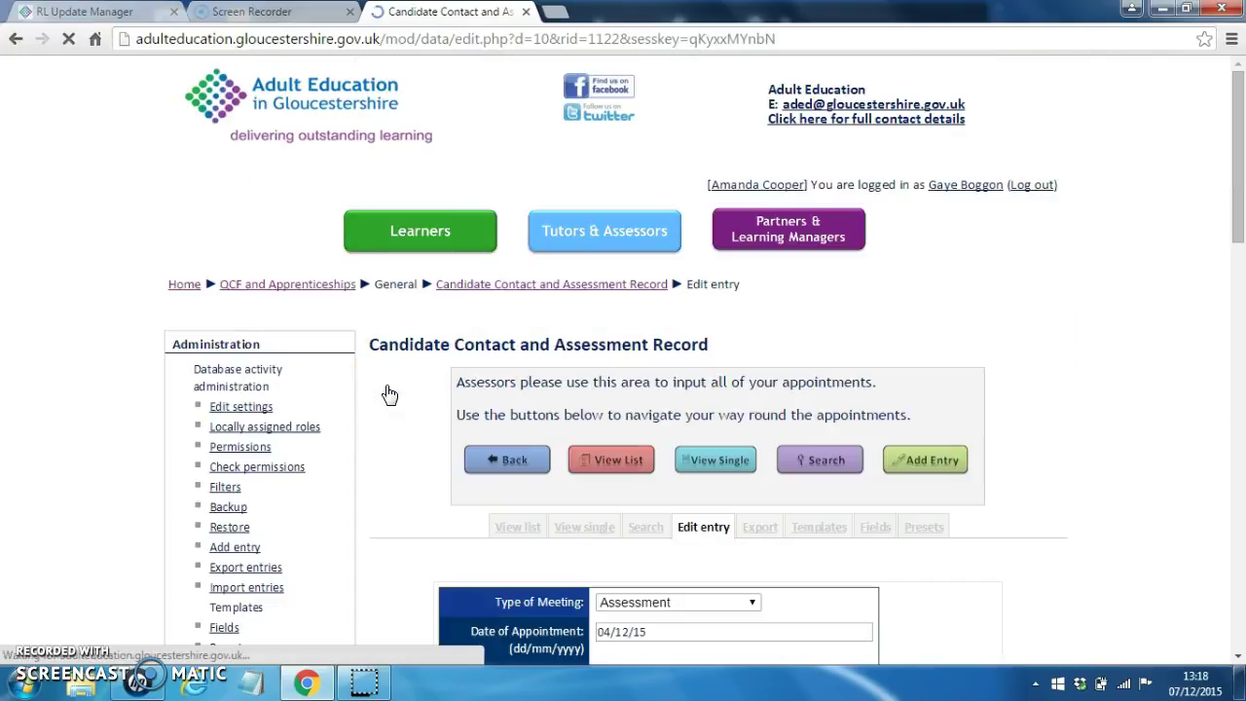
left_click_drag(1239, 237, 1239, 545)
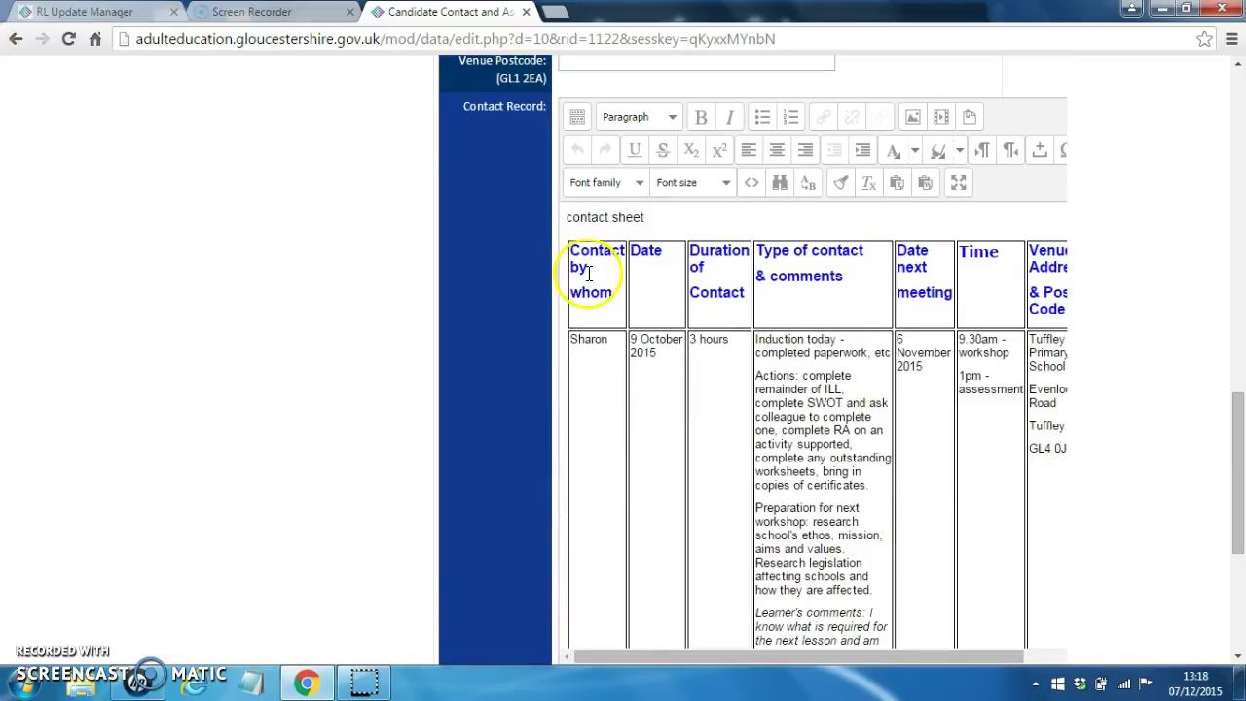
left_click(958, 183)
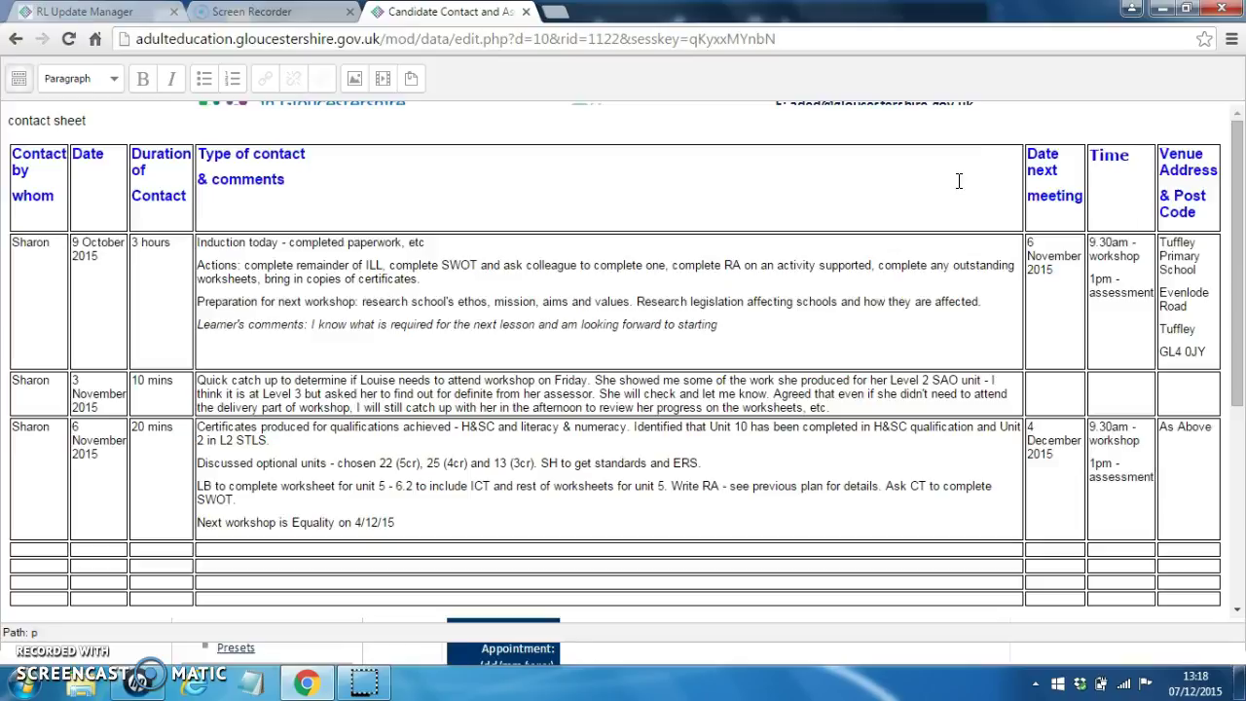
mouse_move(1239, 334)
left_mouse_down()
mouse_move(1239, 388)
mouse_move(1238, 309)
left_mouse_up()
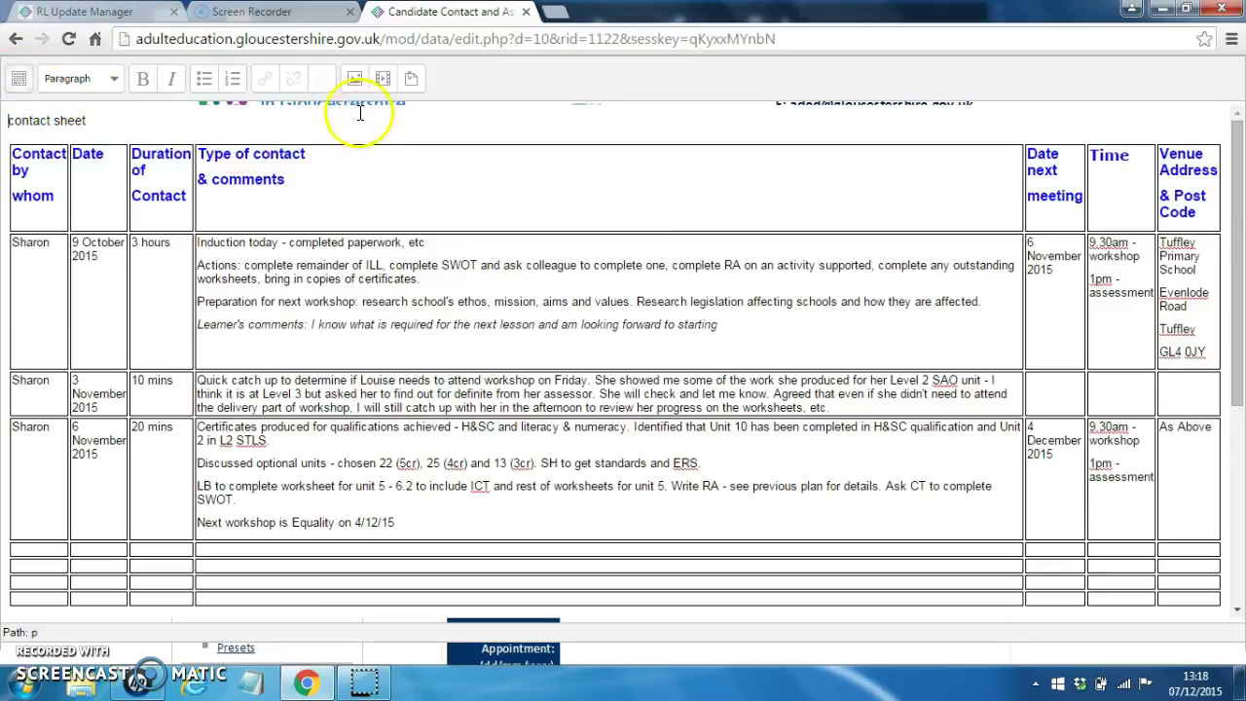
left_click(20, 80)
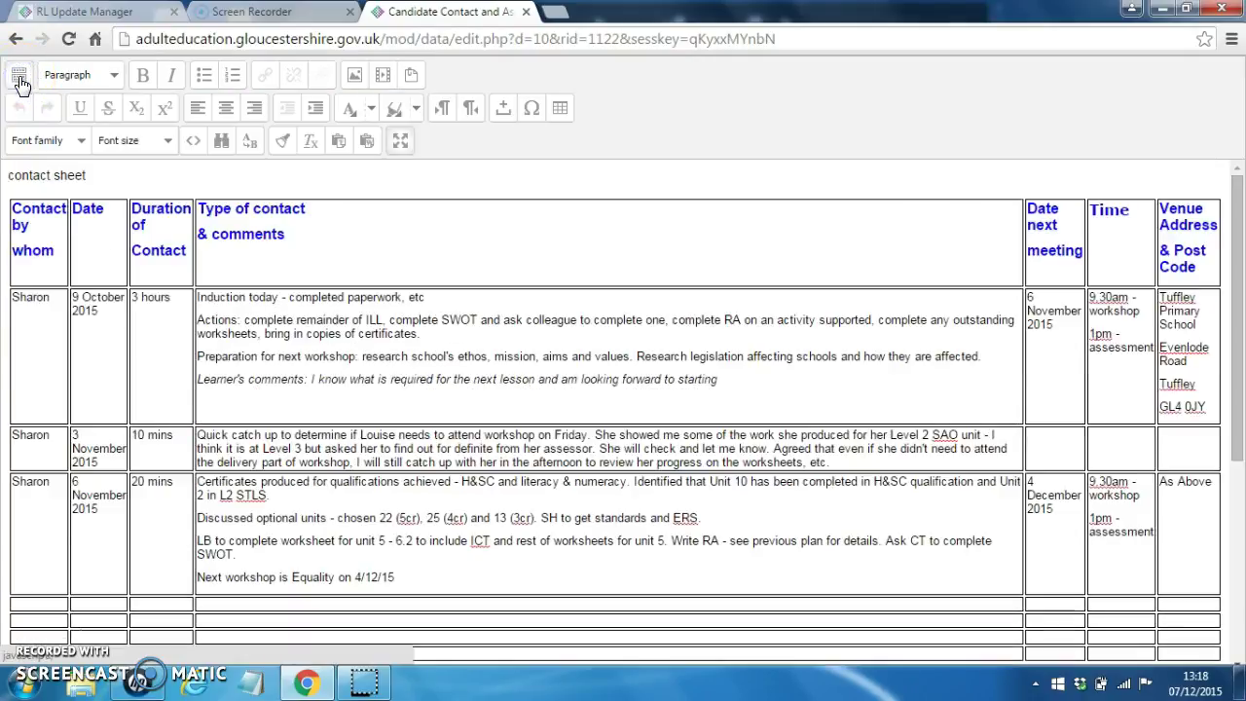
left_click(401, 148)
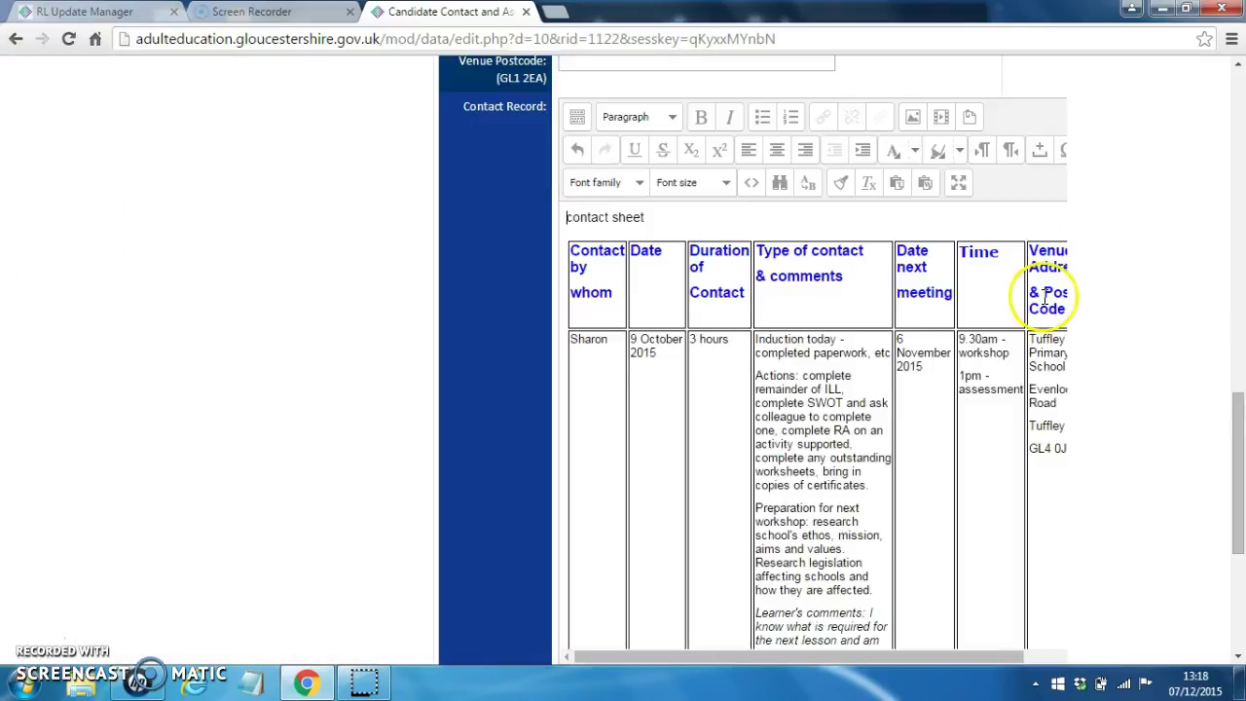
- Save and view the candidate's record, and return to the QCF and Apprenticeships course page
left_click_drag(1236, 443, 1236, 535)
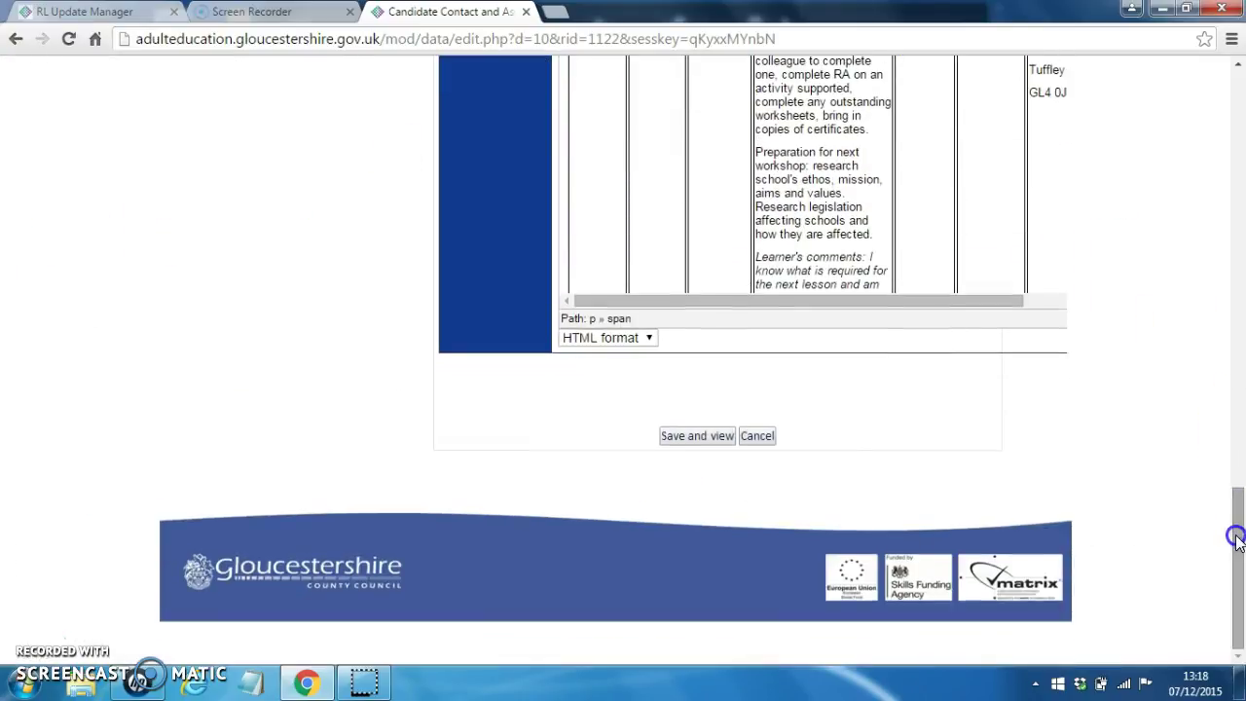
left_click(686, 436)
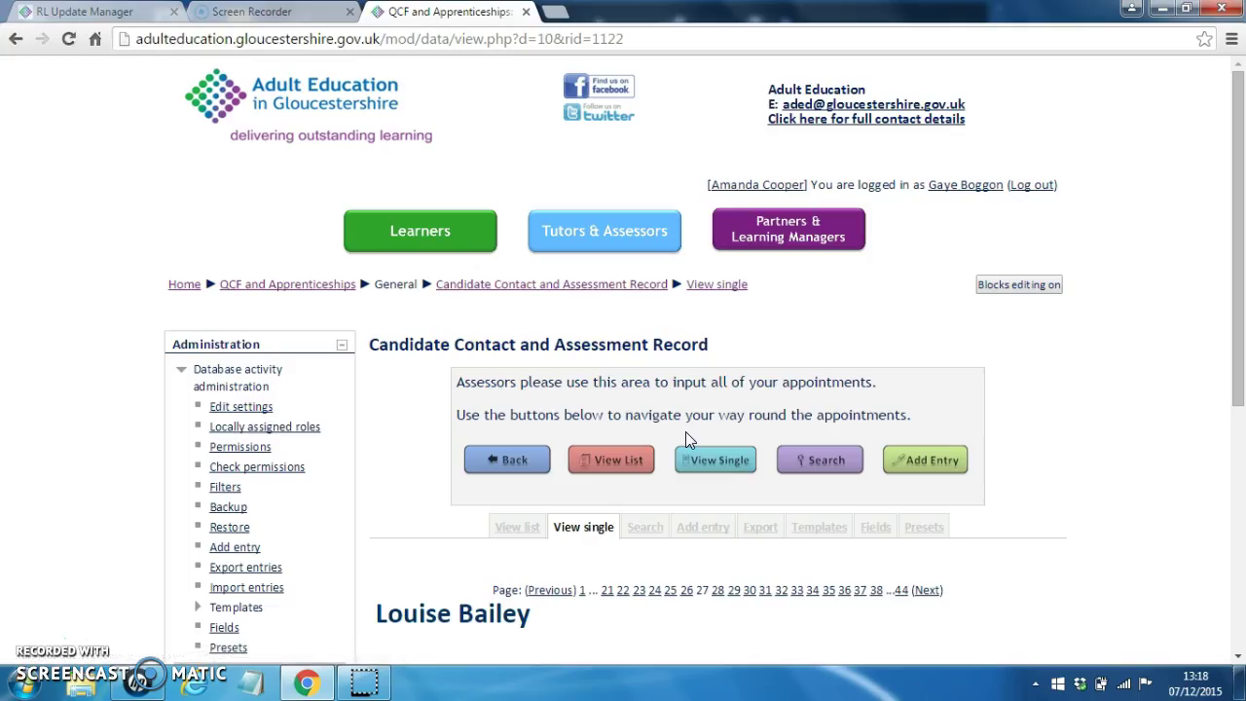
left_click(515, 460)
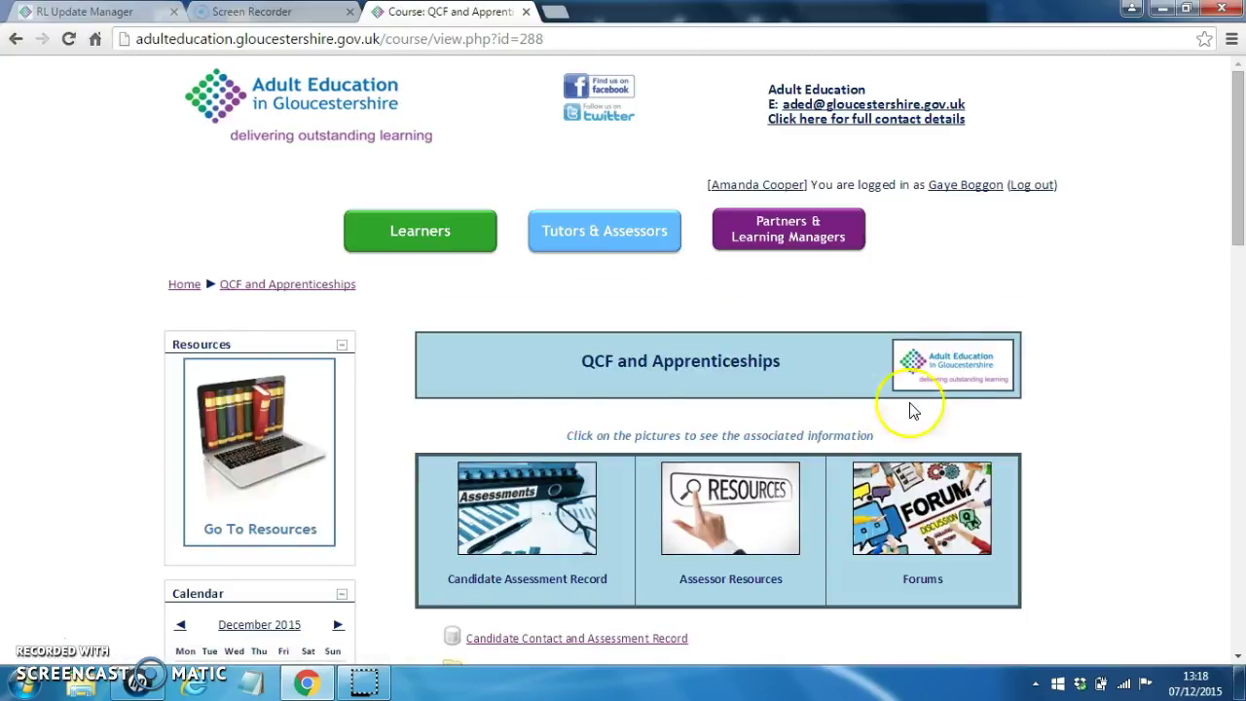
- Look through the Enrolment folder under STLS Assessor Resources in the Assessor Resources area, and go back to the course menu
left_click_drag(1236, 223, 1241, 277)
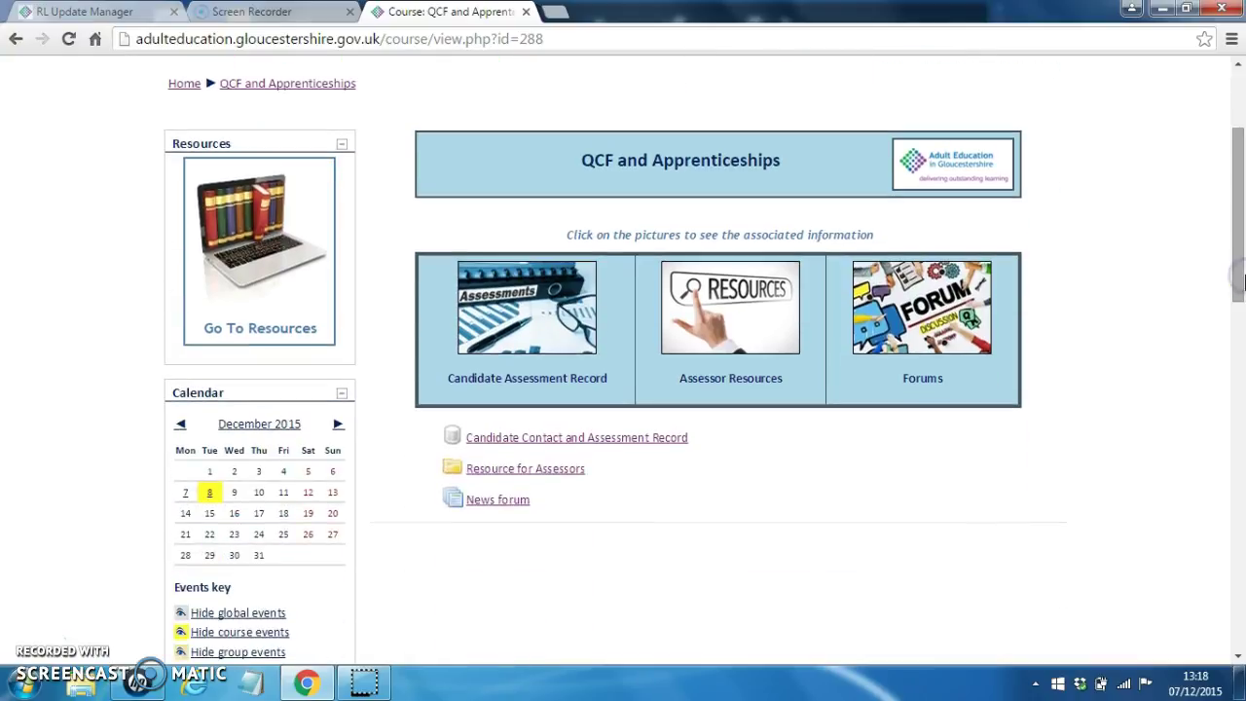
left_click(723, 313)
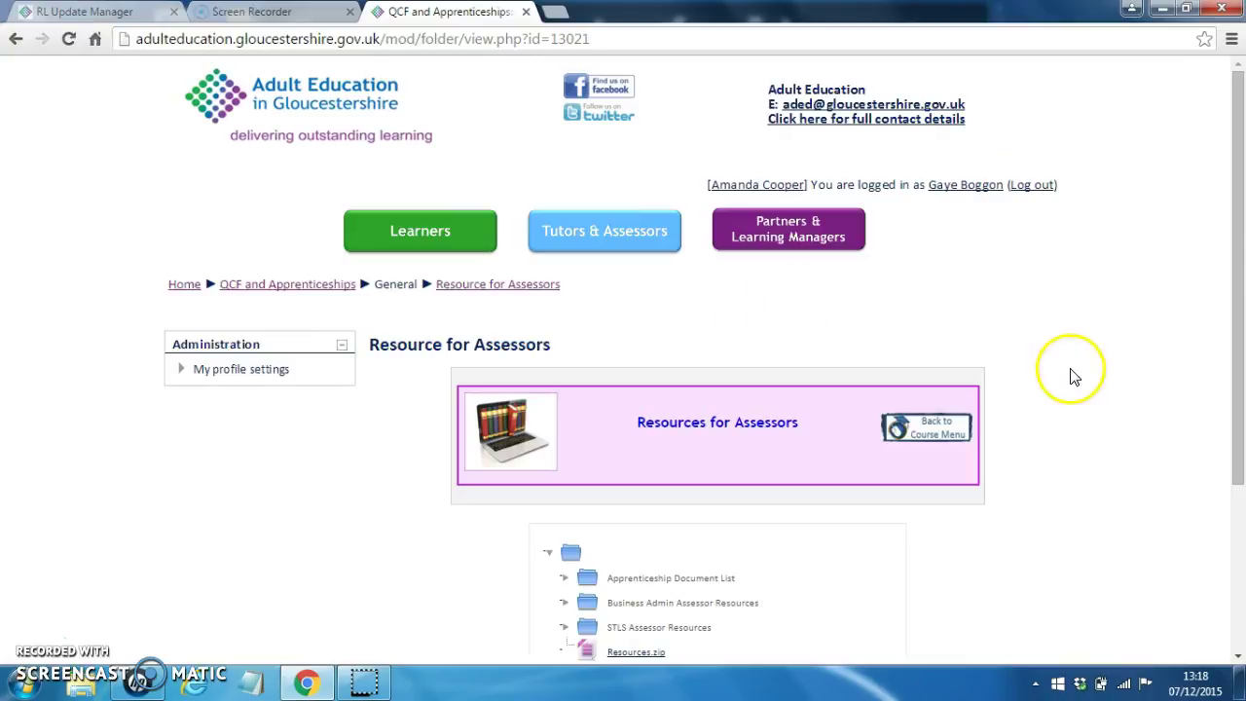
left_click_drag(1236, 223, 1242, 345)
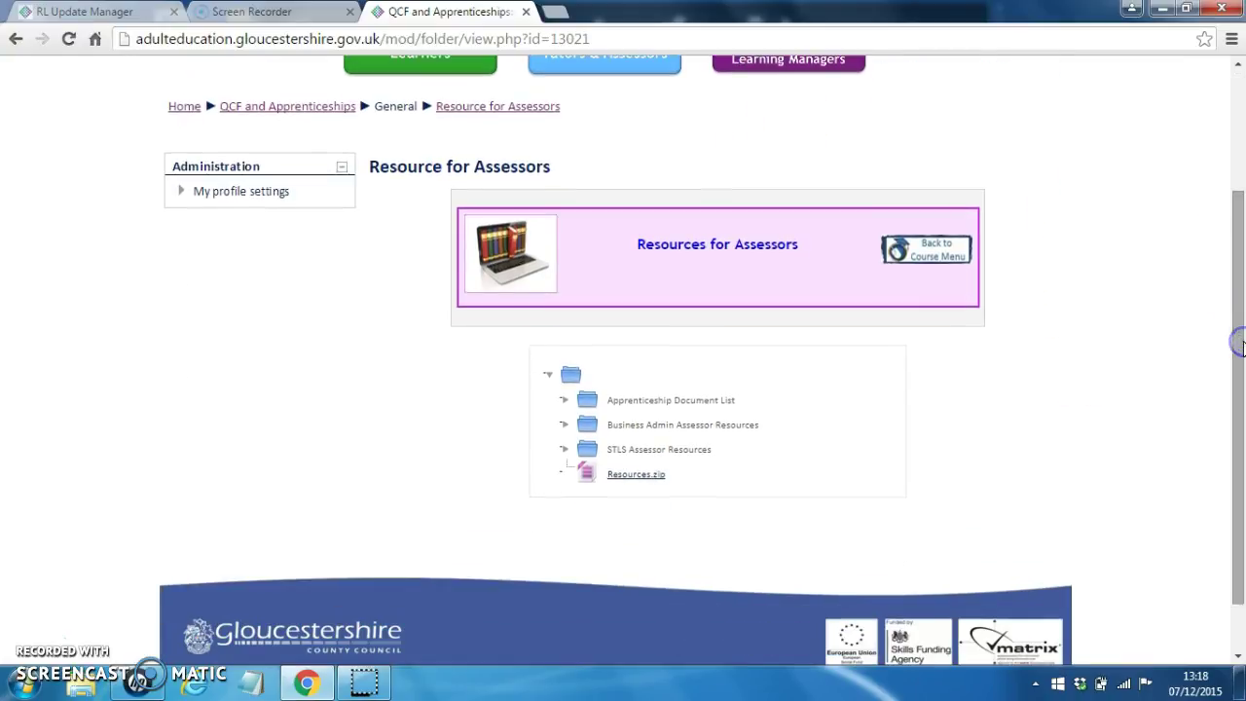
left_click(566, 449)
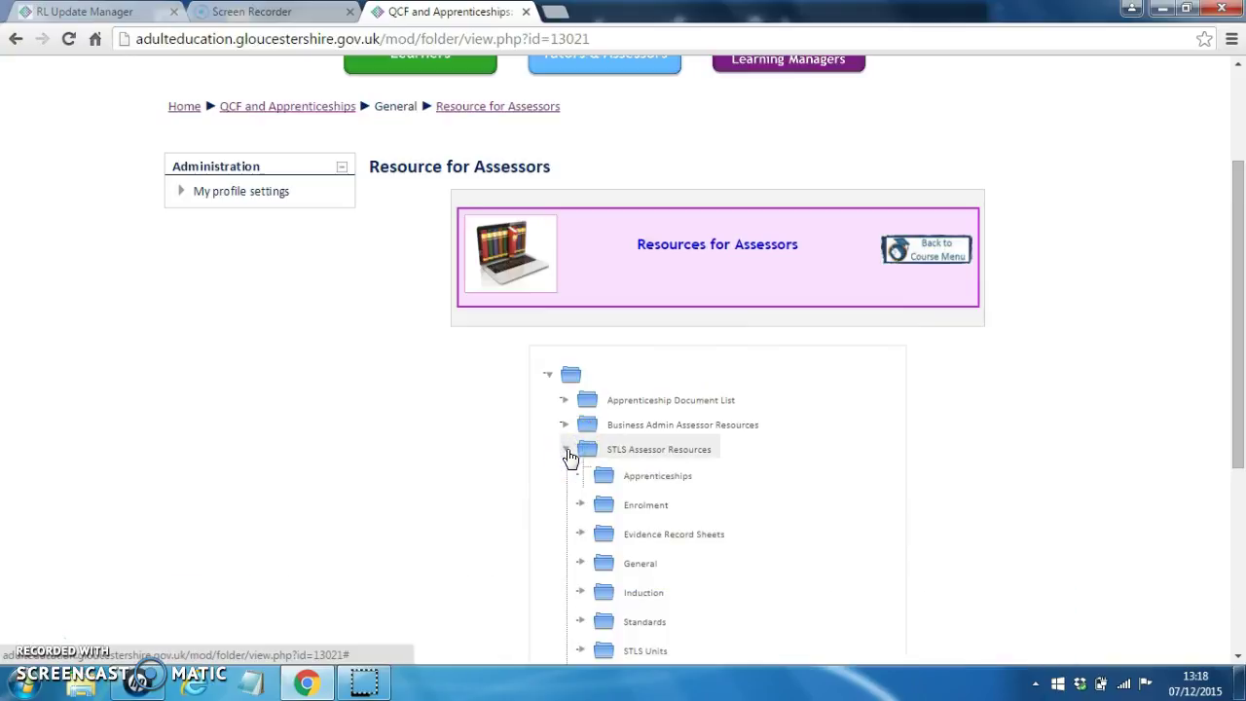
left_click(580, 503)
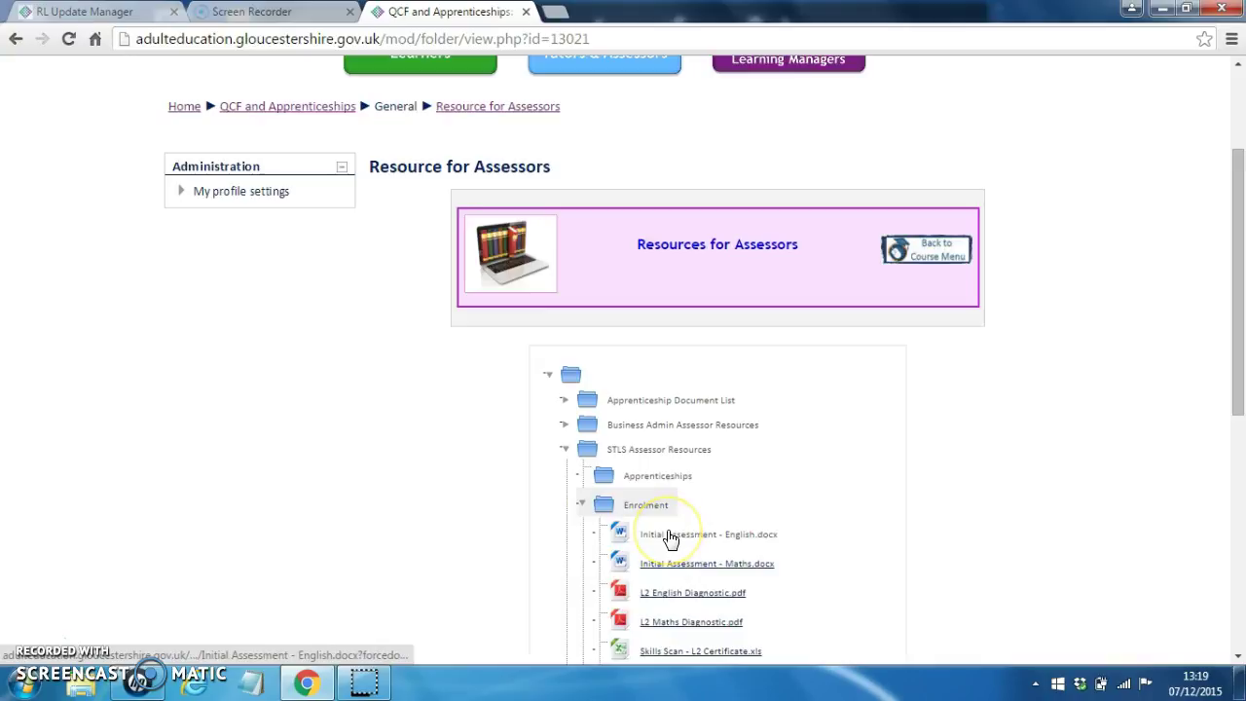
left_click(906, 250)
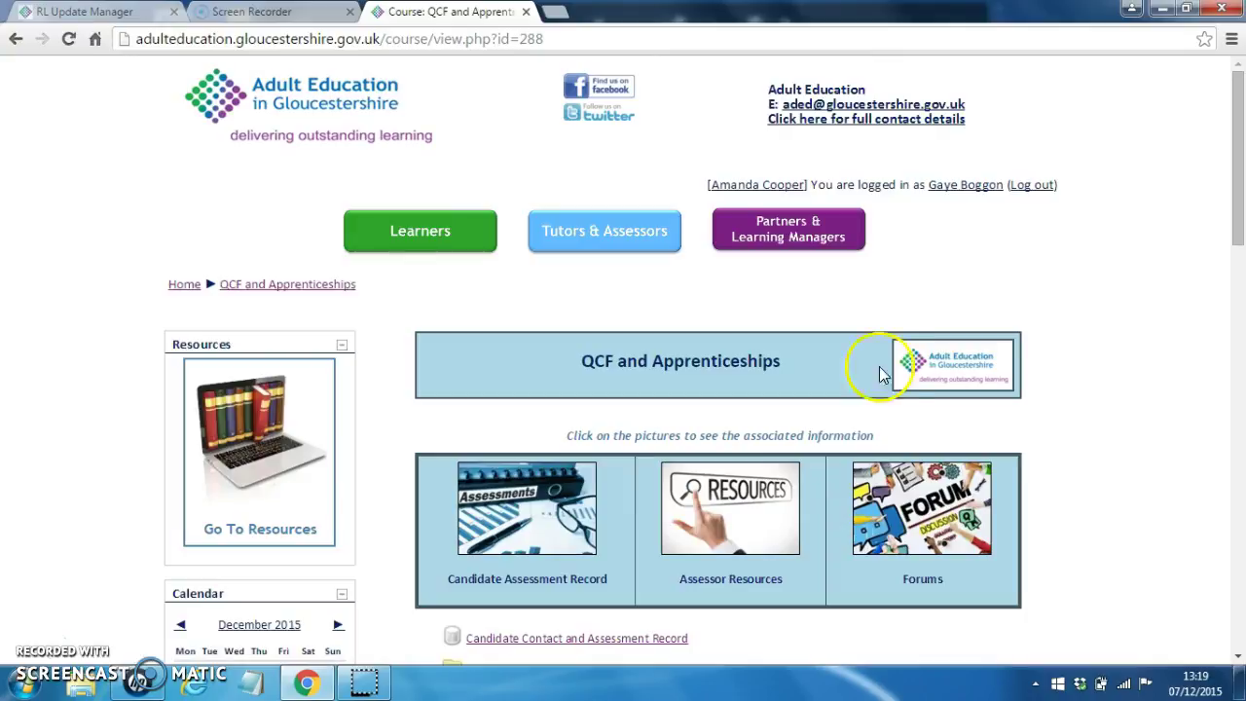
- Look over the News forum's discussions and return to the QCF and Apprenticeships course page
left_click(911, 514)
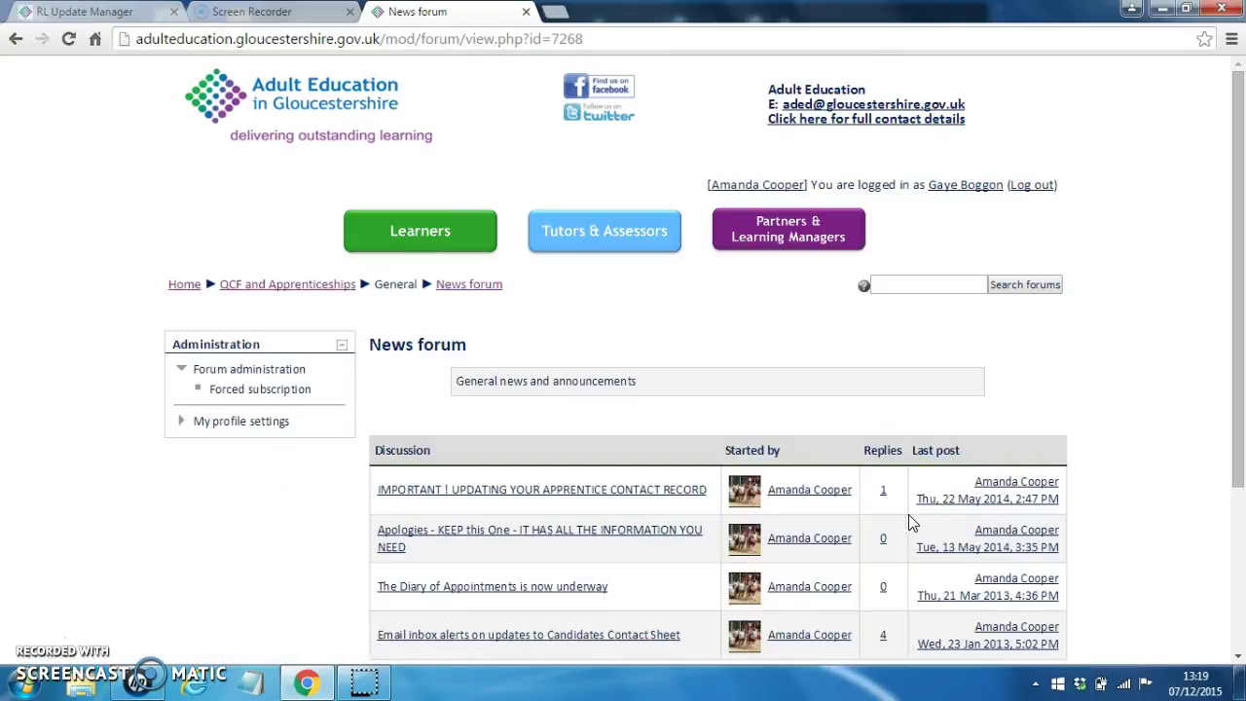
mouse_move(1235, 289)
left_mouse_down()
mouse_move(1240, 390)
mouse_move(1240, 294)
left_mouse_up()
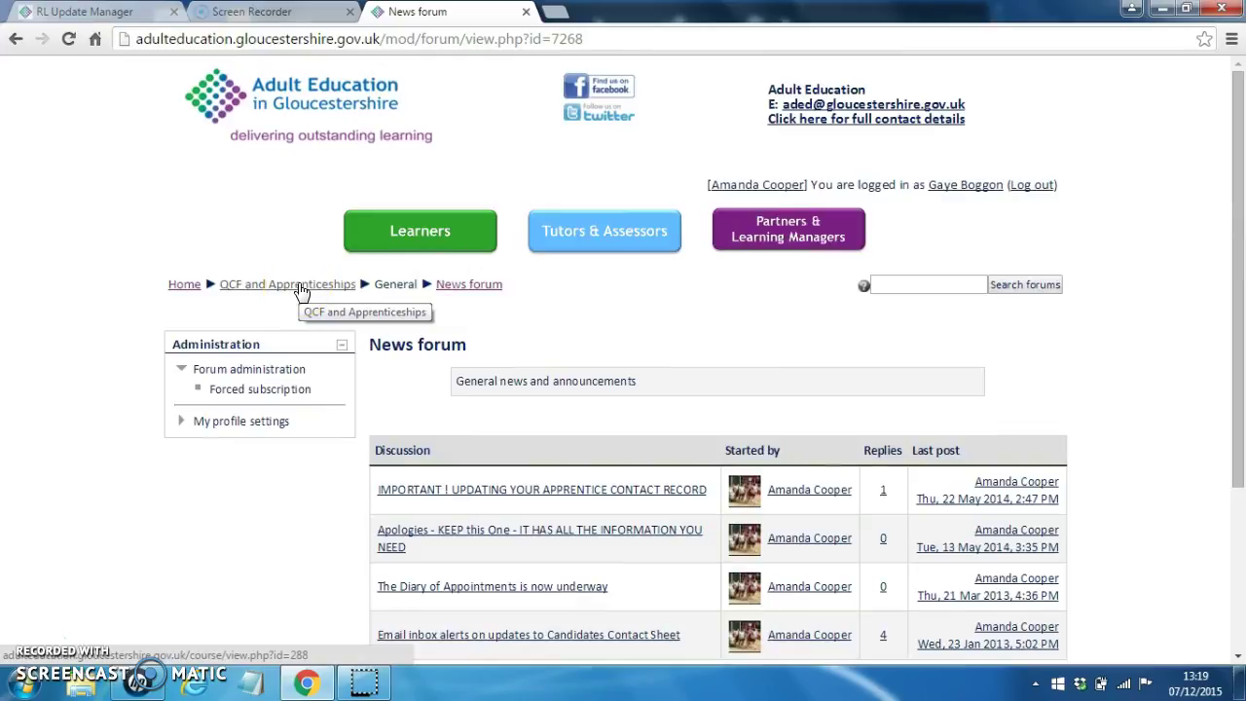
left_click(302, 291)
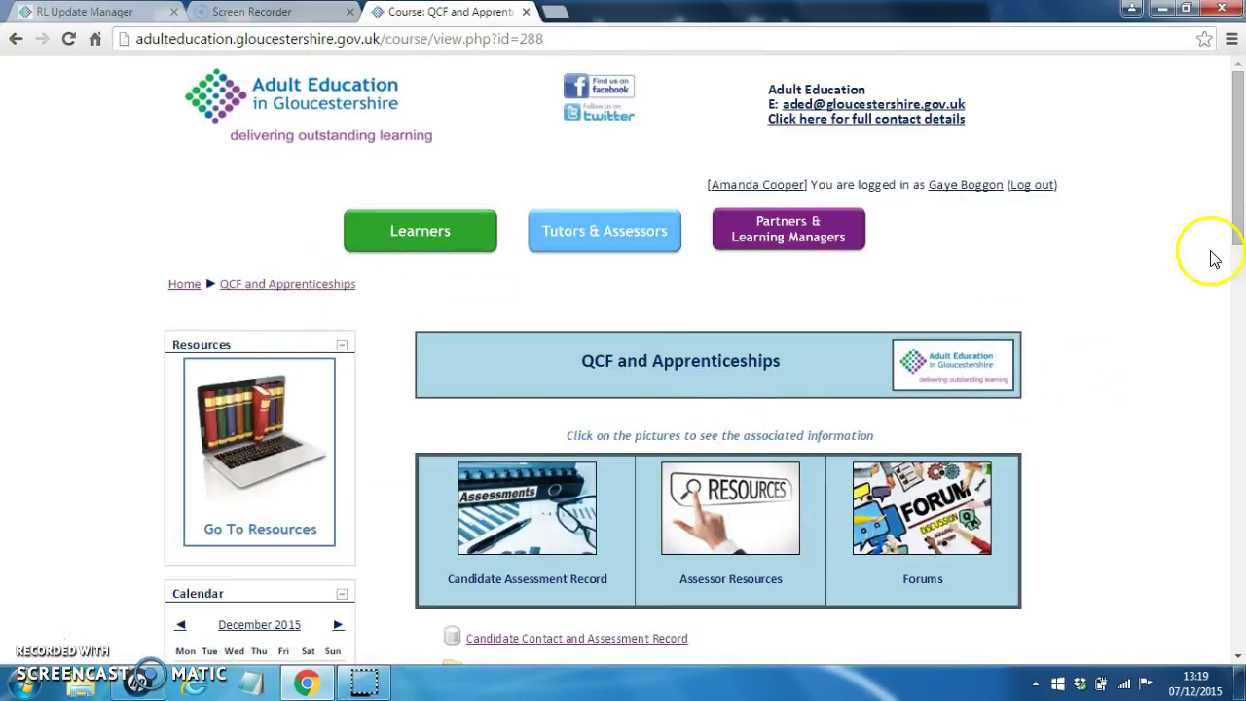
- Search the Candidate Assessment Record for appointments dated 14/12/15 and bring the results into view
left_click_drag(1234, 215, 1238, 290)
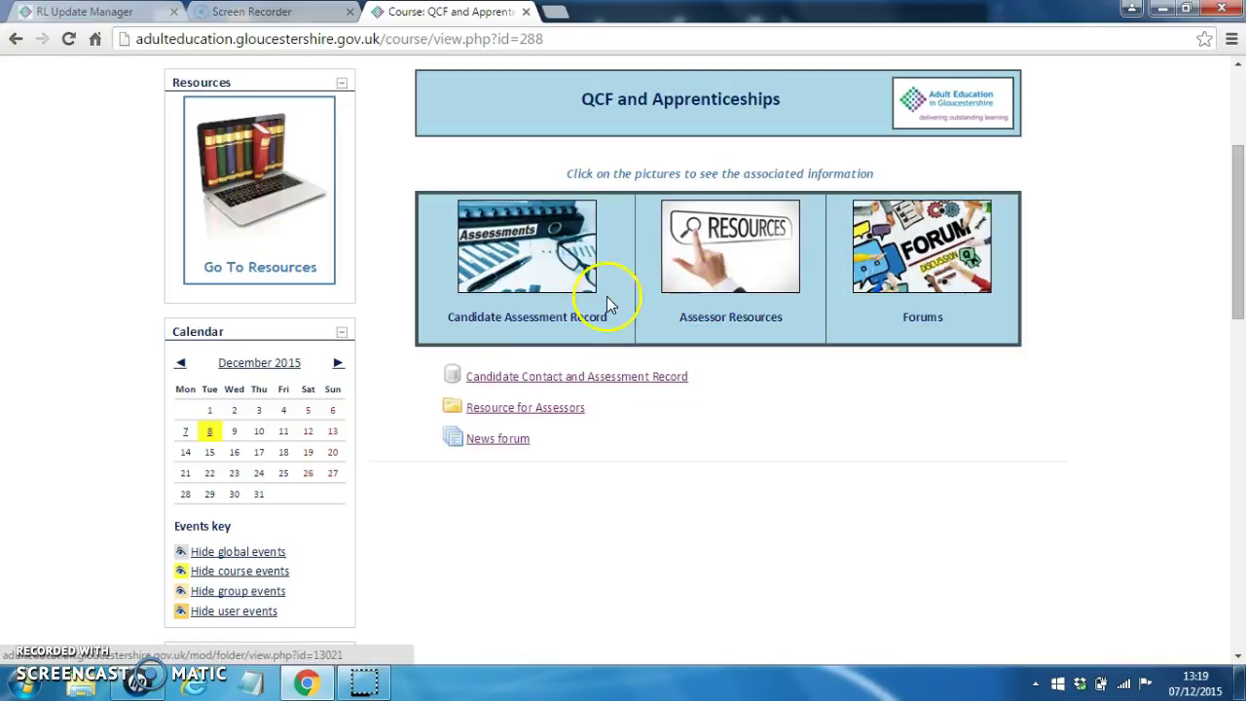
left_click(558, 279)
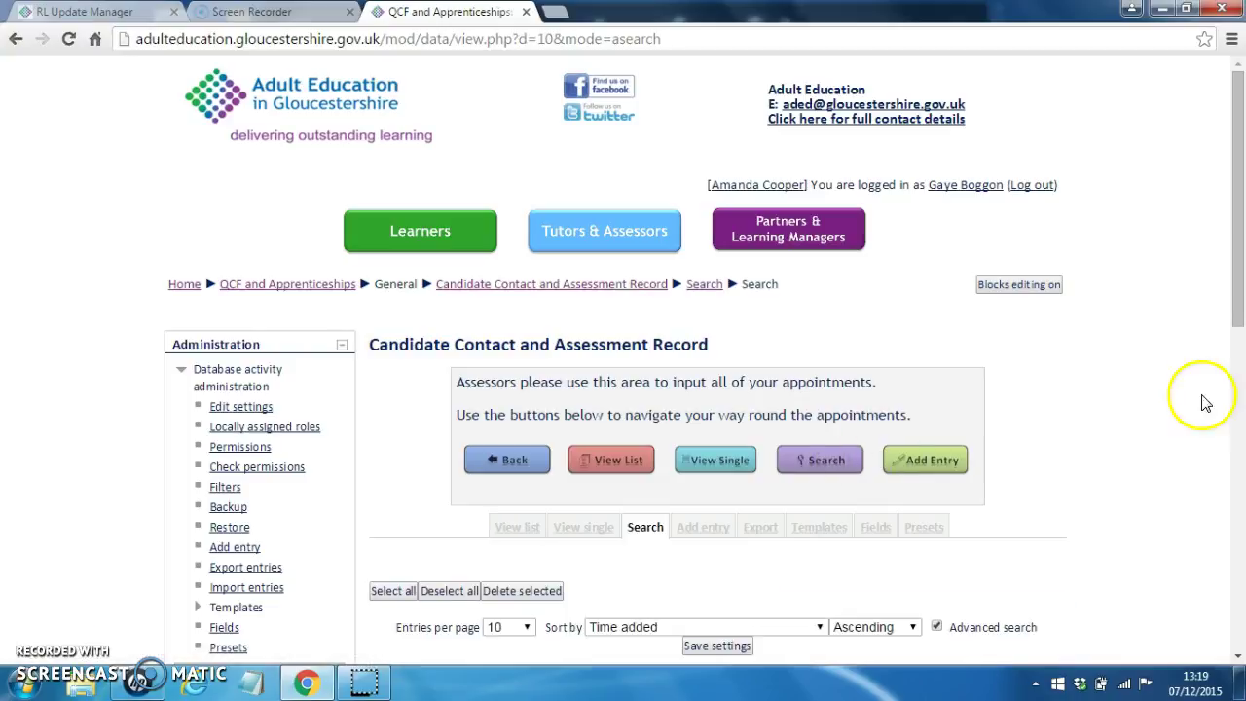
left_click_drag(1237, 270, 1239, 502)
left_click(772, 302)
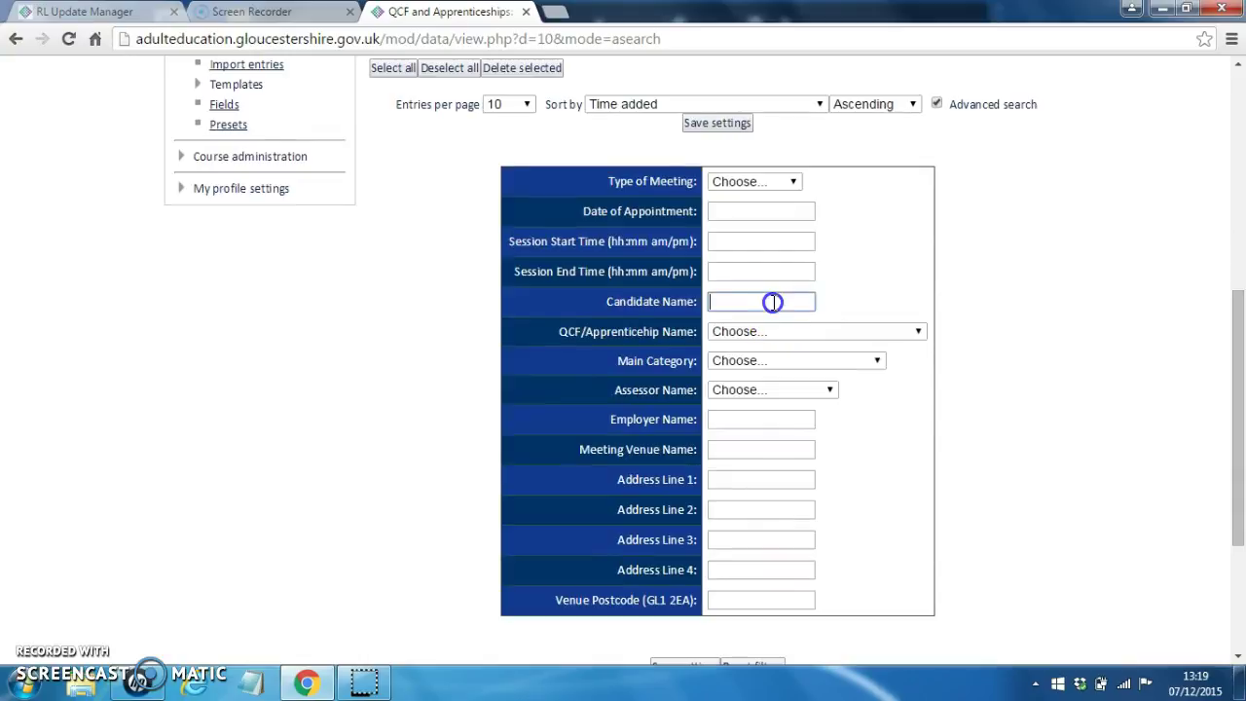
left_click(728, 205)
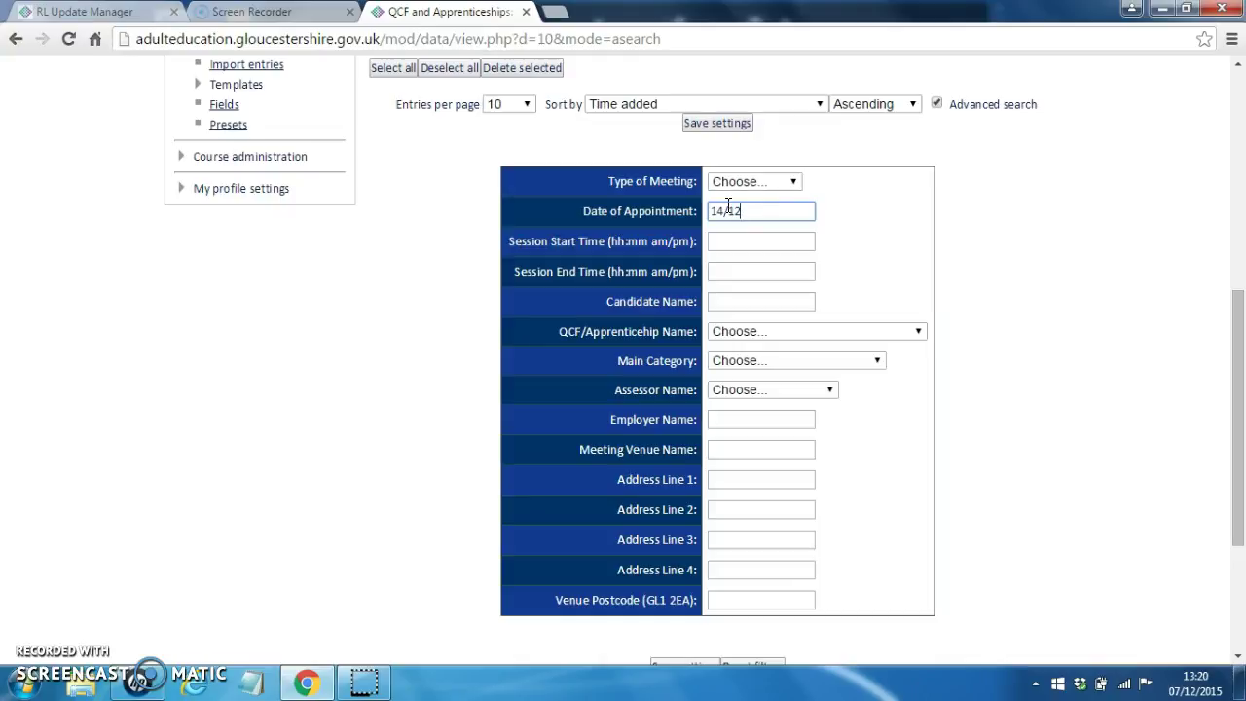
left_click(718, 131)
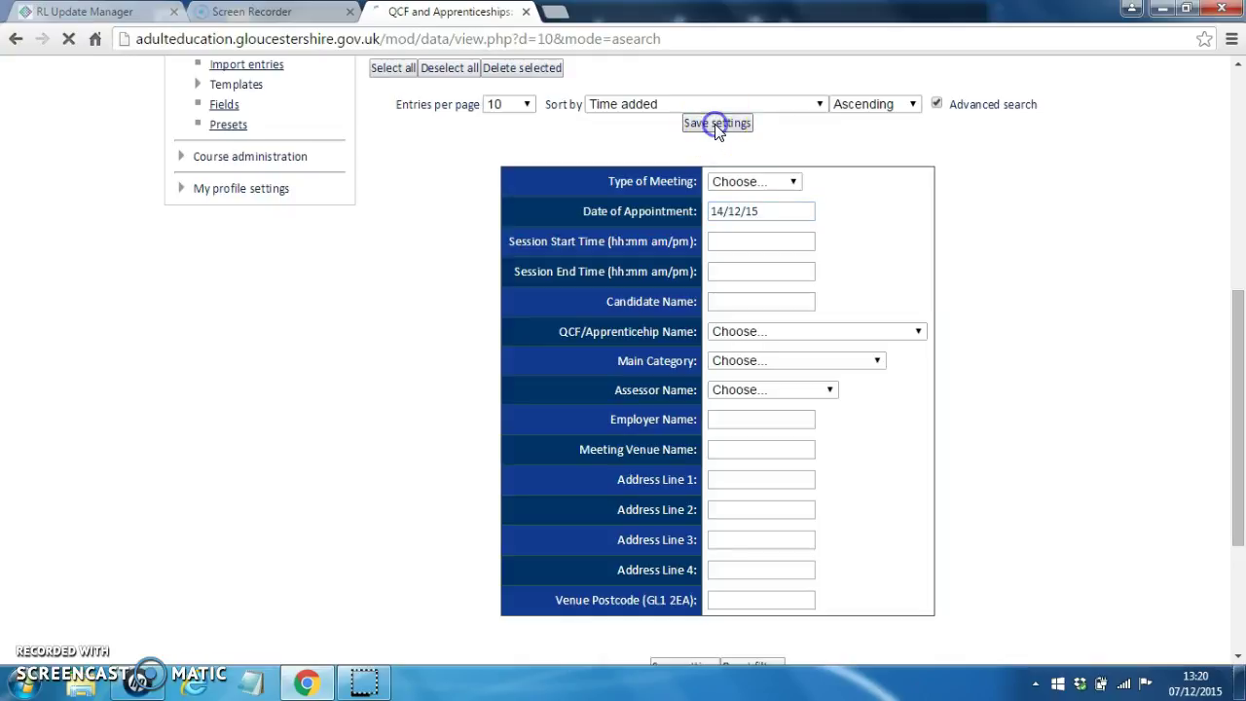
left_click(959, 390)
left_click_drag(1237, 263, 1240, 358)
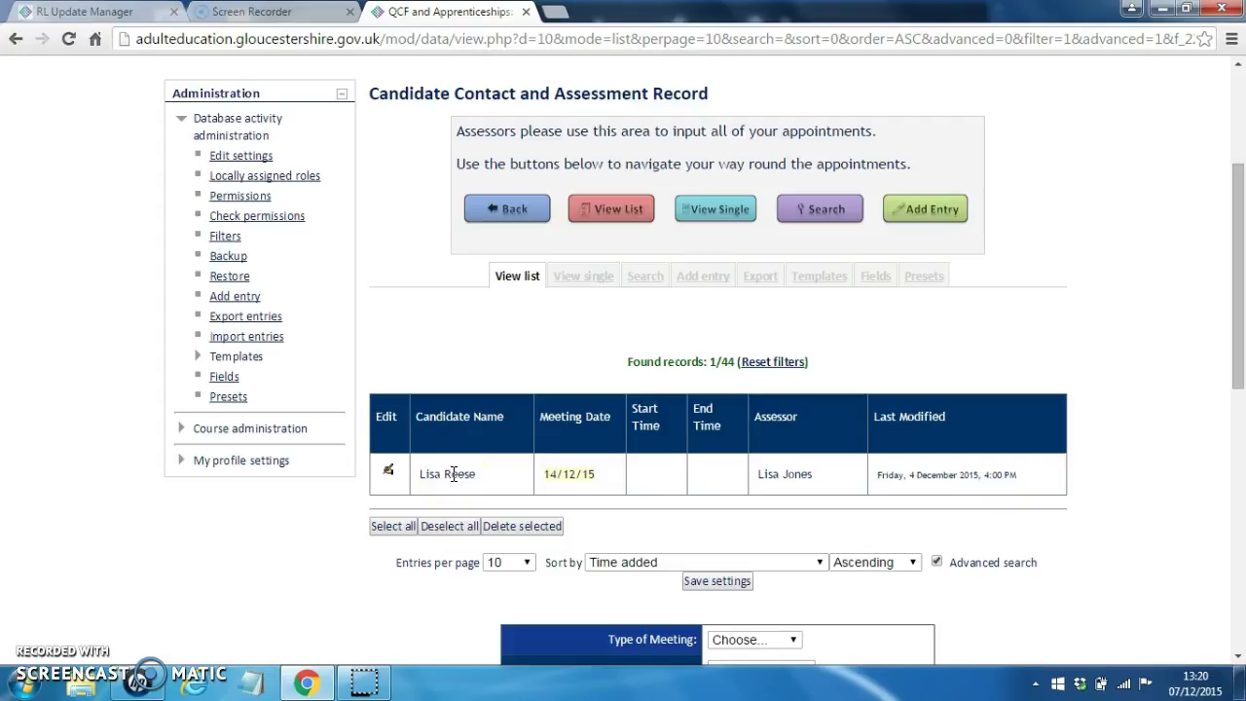
- Open the record found for 14/12/15 for editing and look over its appointment, employer and meeting venue fields
left_click_drag(1237, 353, 1238, 312)
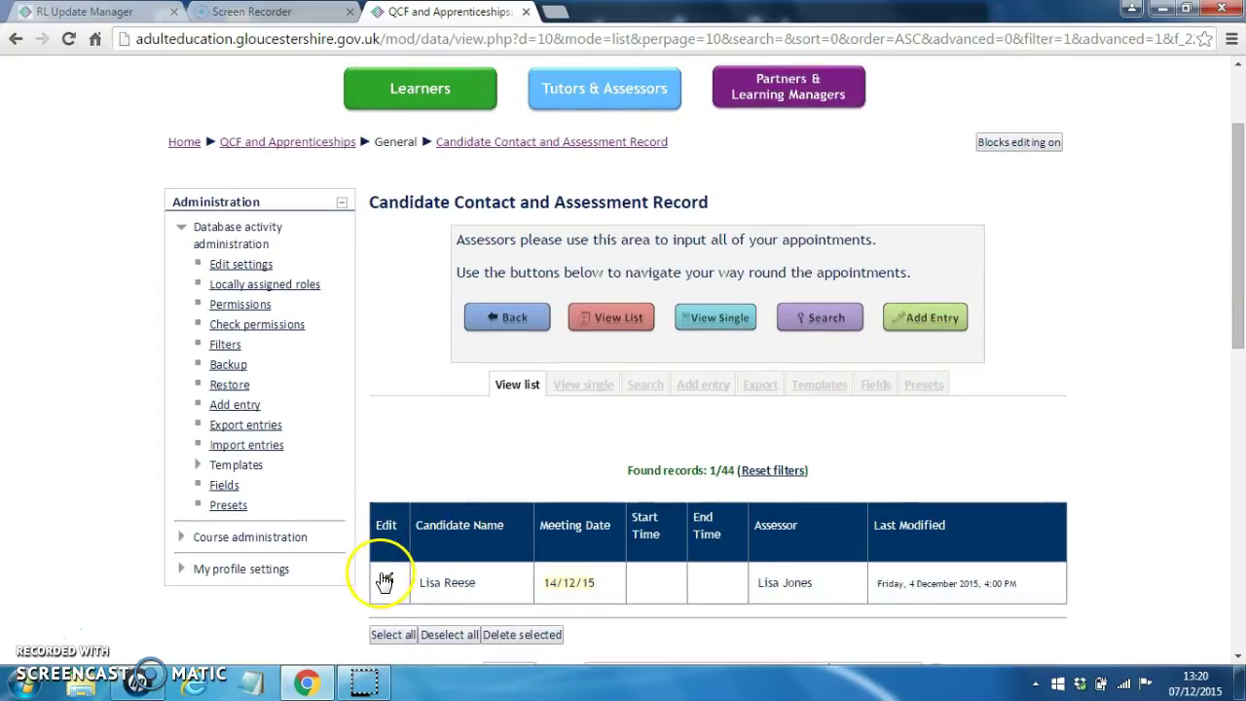
left_click(387, 581)
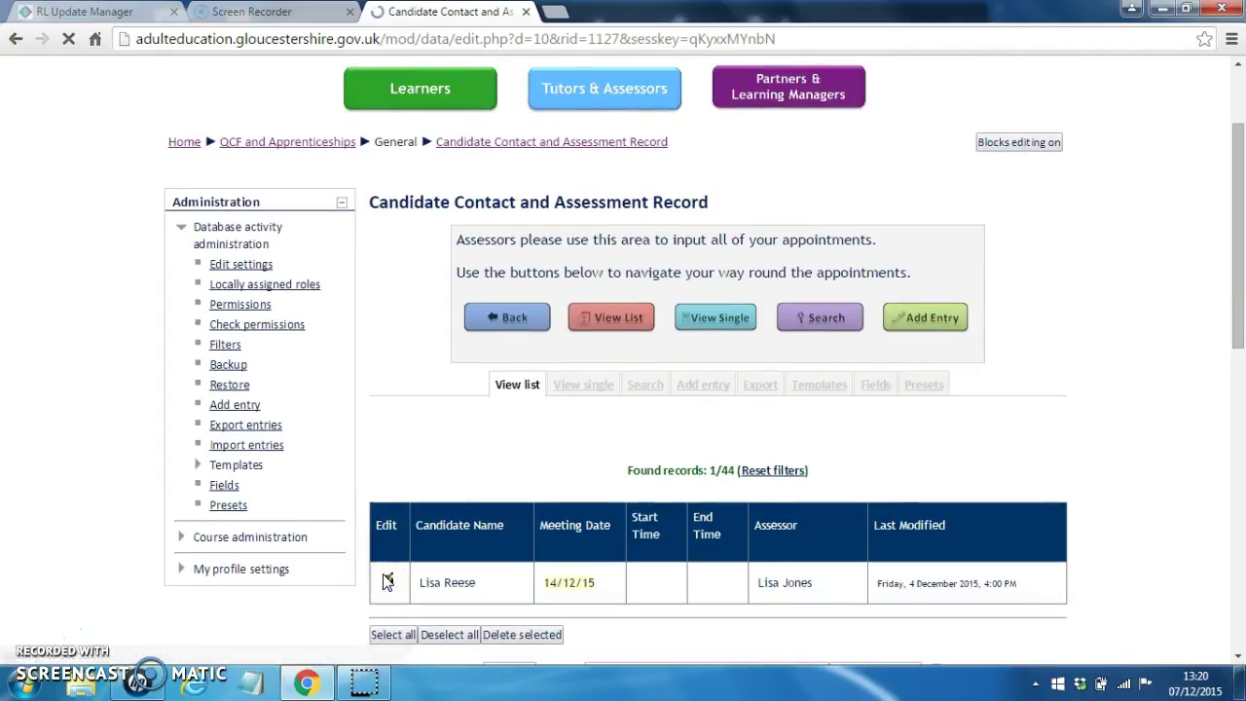
left_click_drag(1228, 194, 1223, 297)
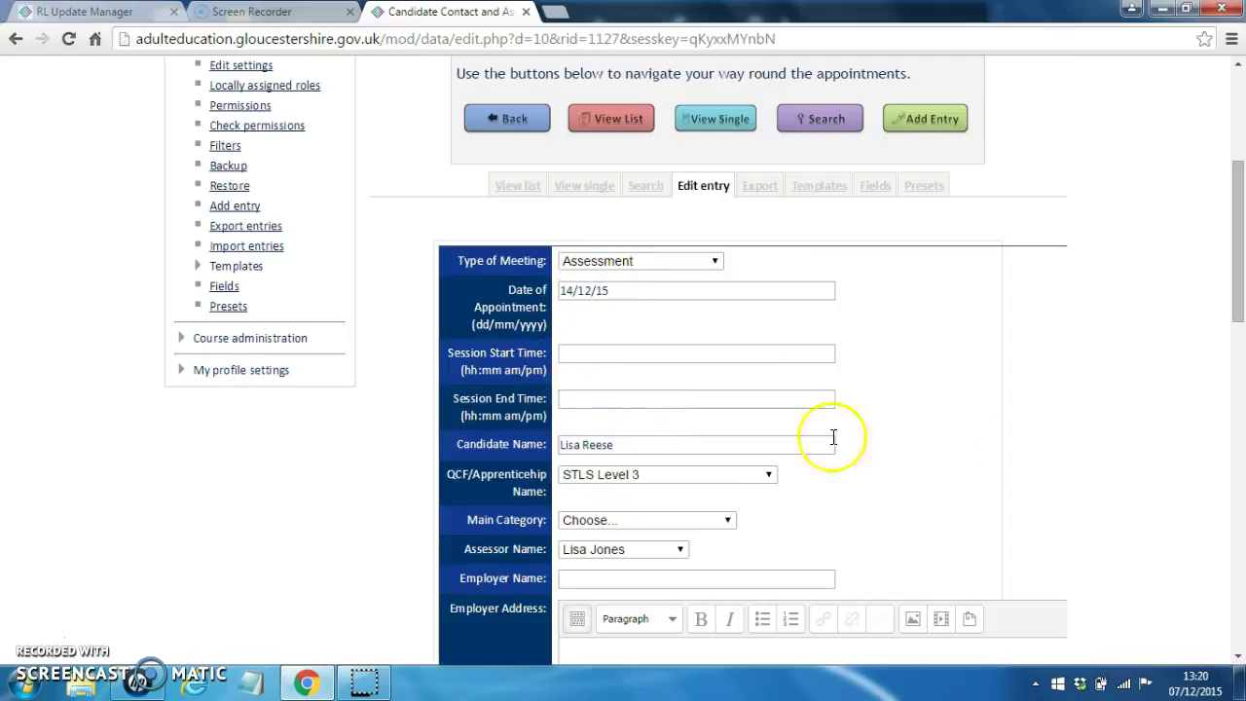
left_click_drag(1239, 282, 1238, 388)
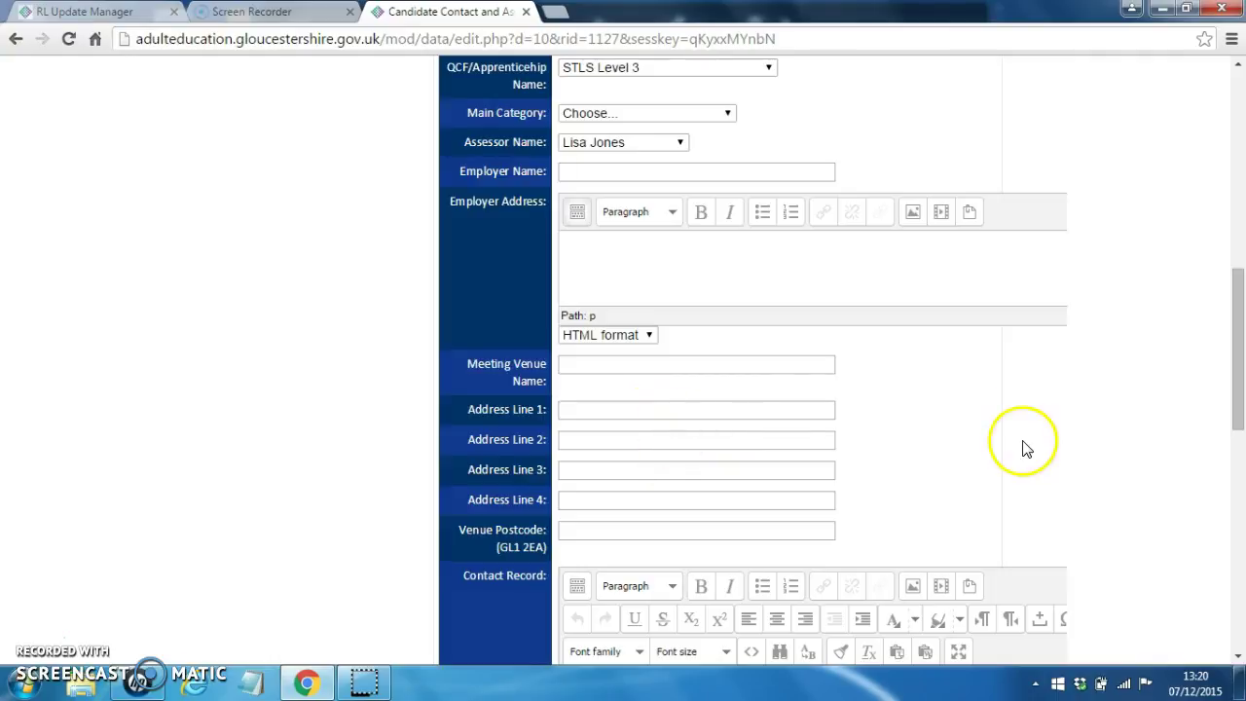
- Save the 14/12/15 appointment record from the end of its form and go back to the course page
left_click_drag(1242, 380, 1237, 547)
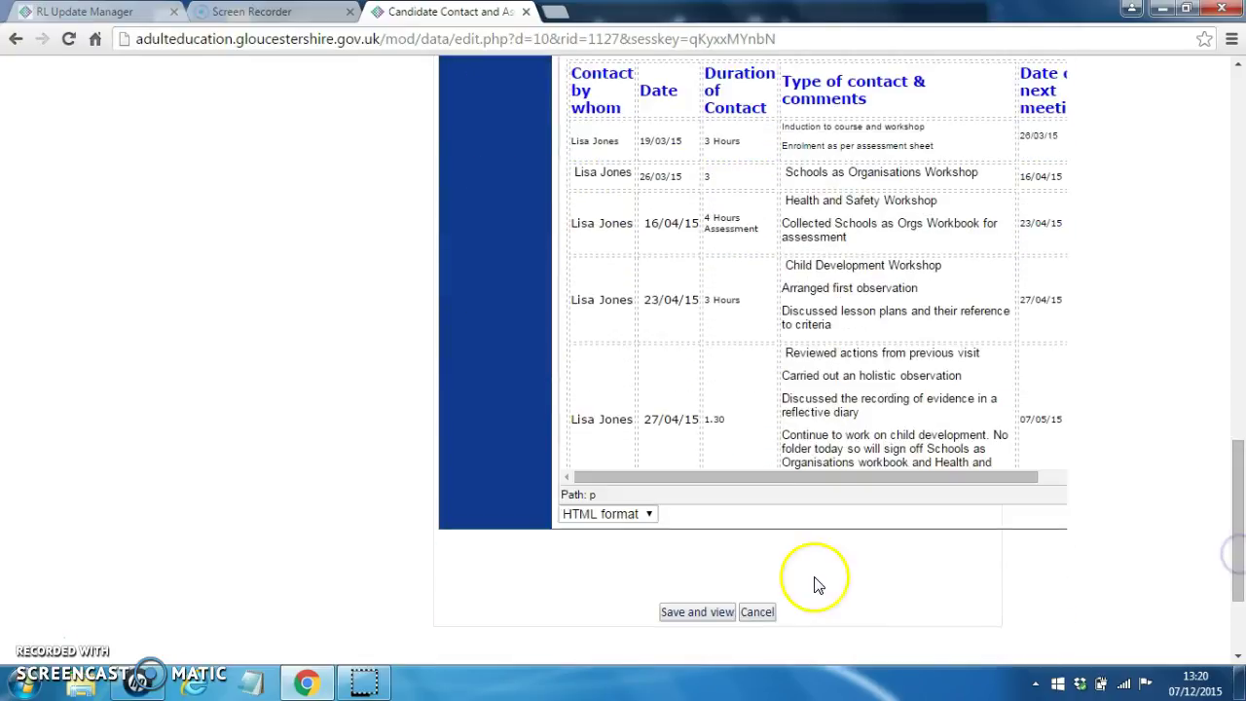
left_click(698, 613)
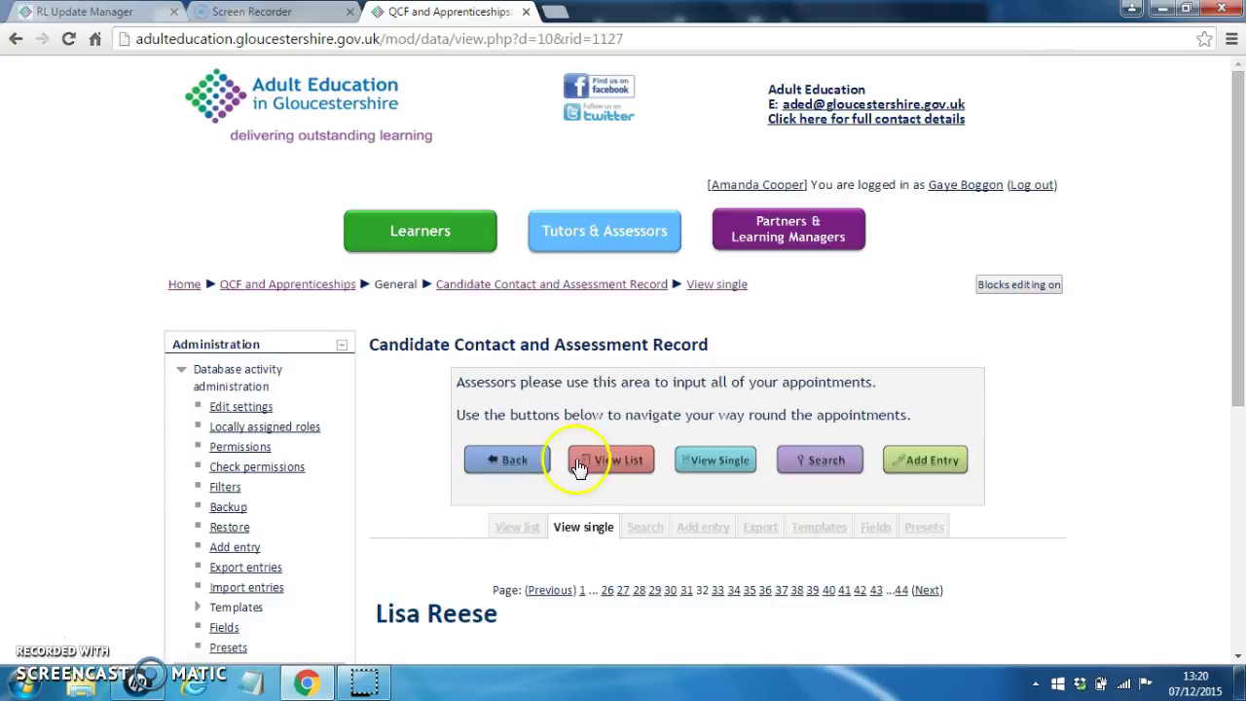
left_click(526, 462)
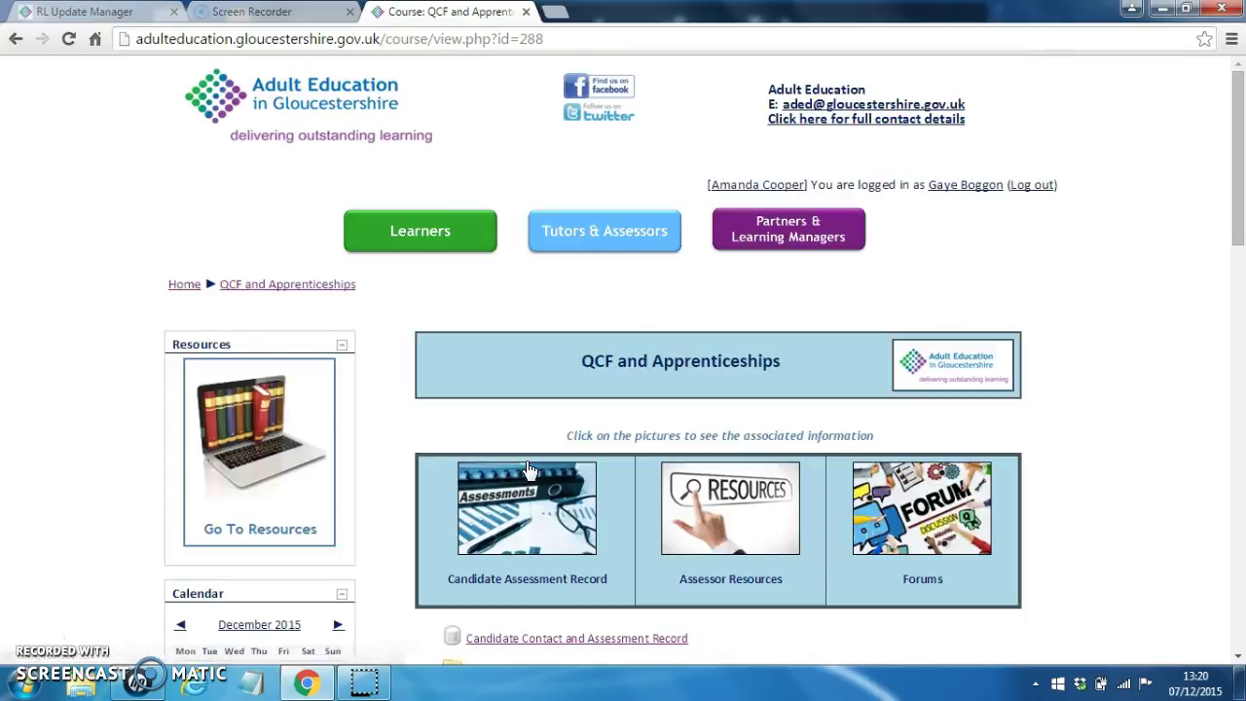